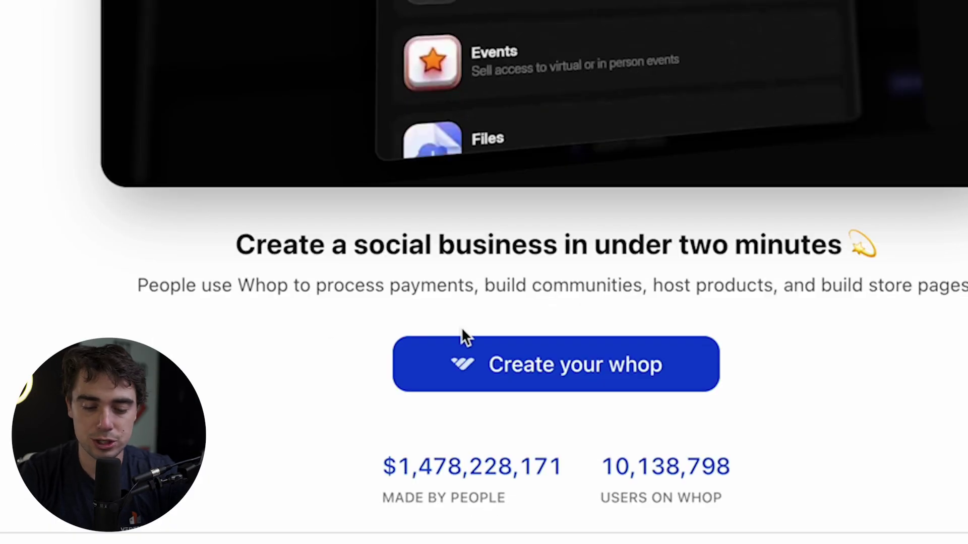
Step: Verify the new account with the emailed code and confirm the profile name and username
left_click(493, 361)
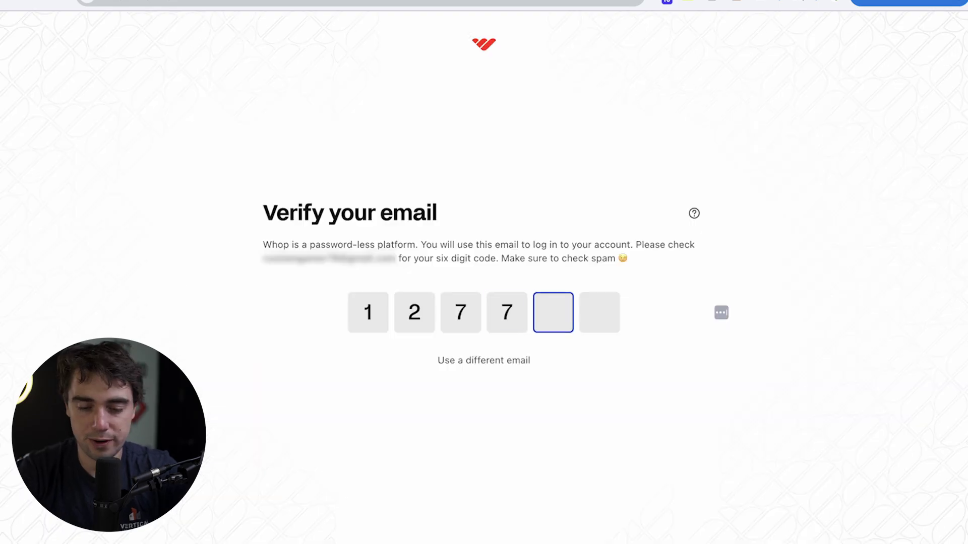
type("34")
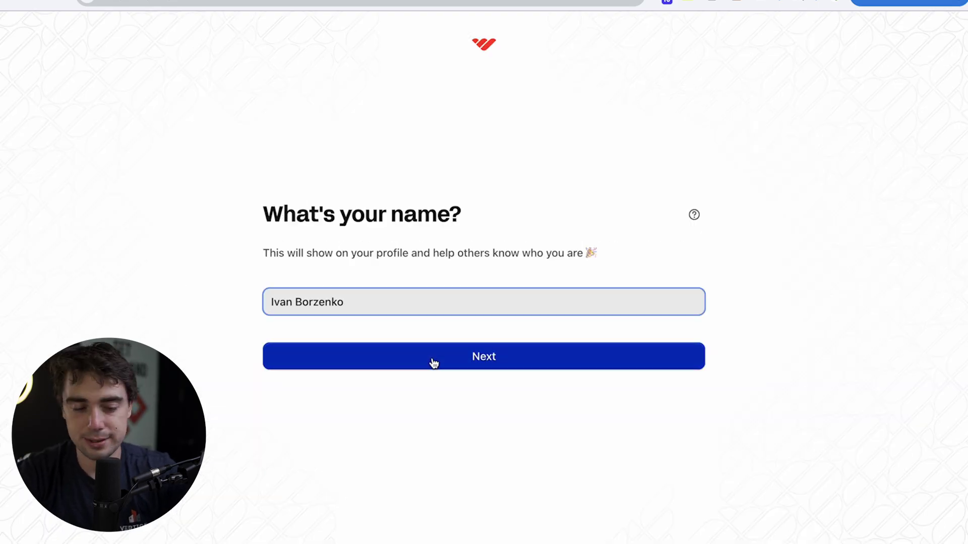
left_click(433, 362)
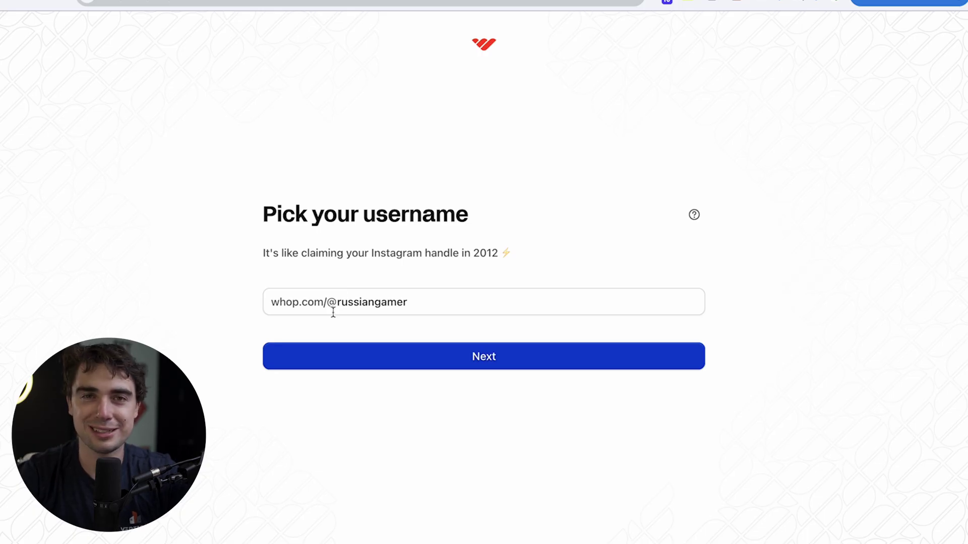
left_click(464, 359)
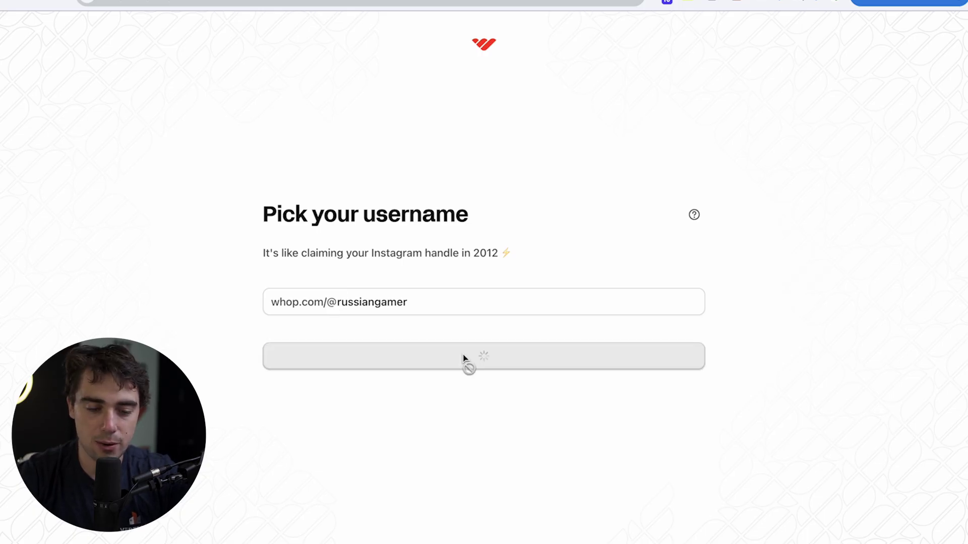
Step: Set the profile birthday to June 8 and save the money-pig avatar
left_click(356, 301)
left_click(330, 445)
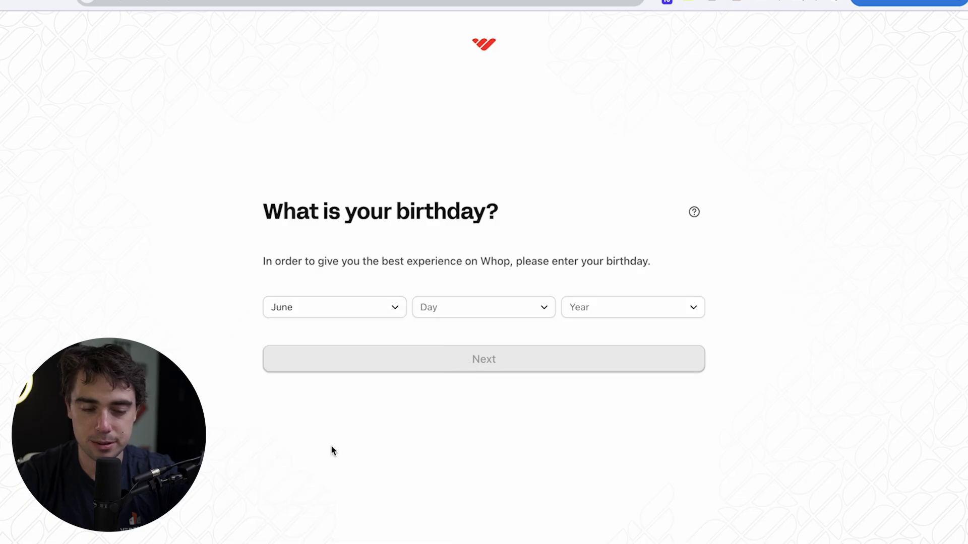
left_click(474, 308)
scroll(462, 462, "down", 1)
left_click(462, 467)
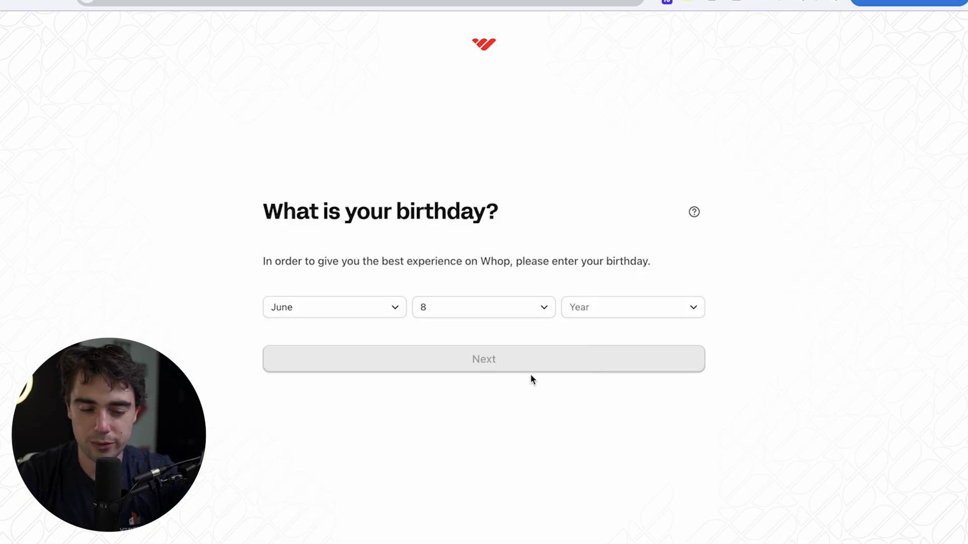
left_click(529, 364)
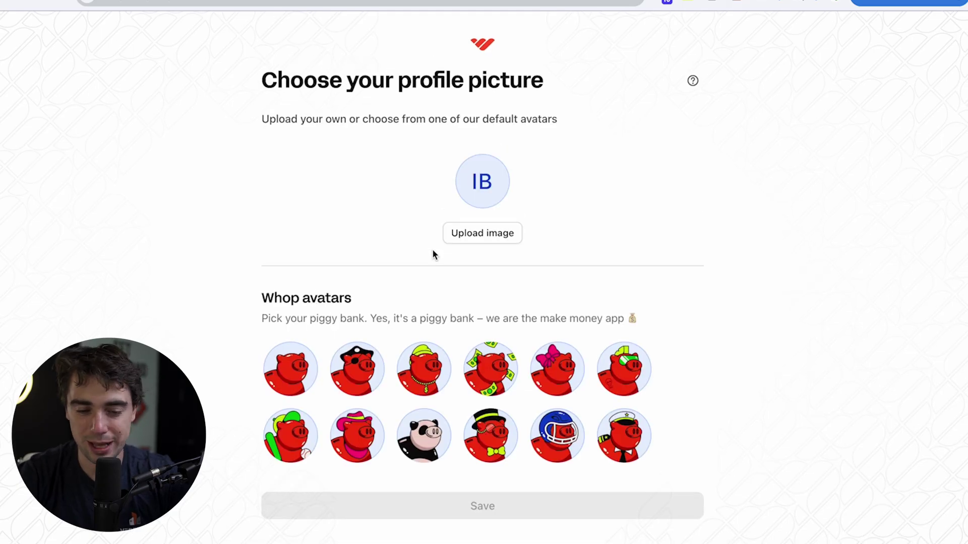
left_click(487, 378)
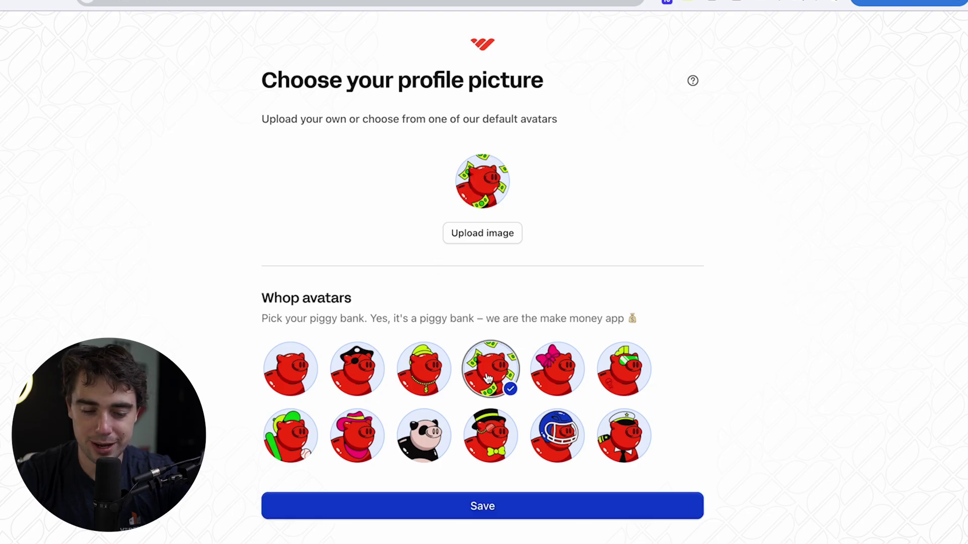
left_click(495, 501)
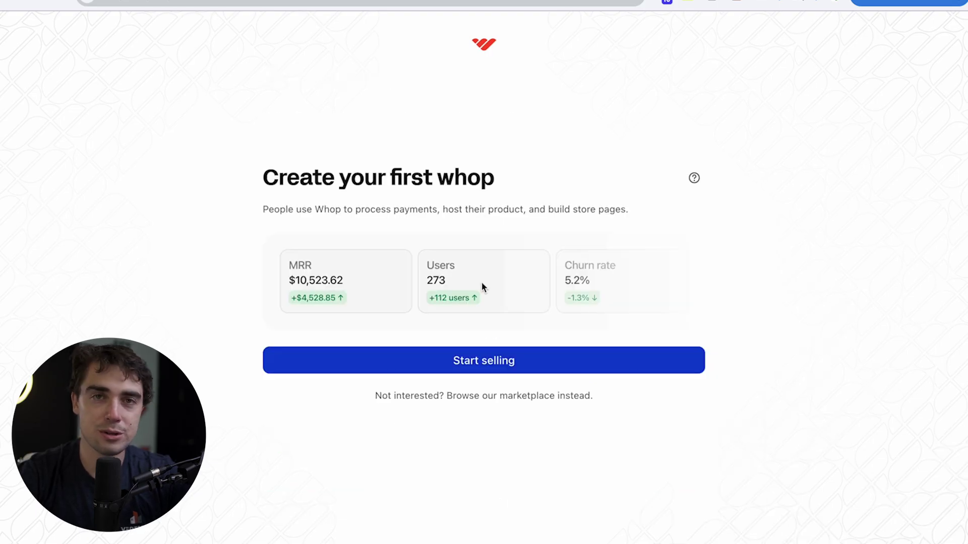
Step: Name the new whop 'college counseling tips' and accept the suggested whop.com link
left_click(493, 354)
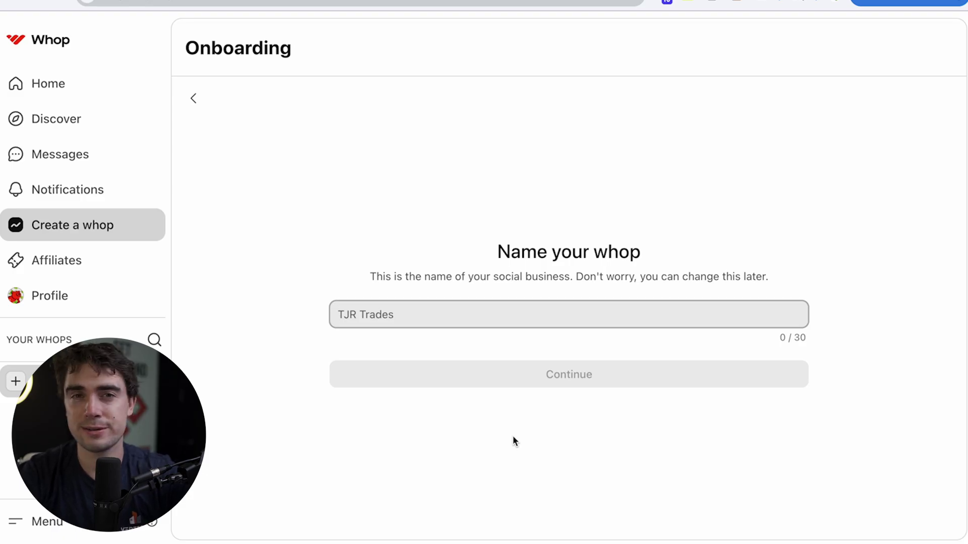
type("c")
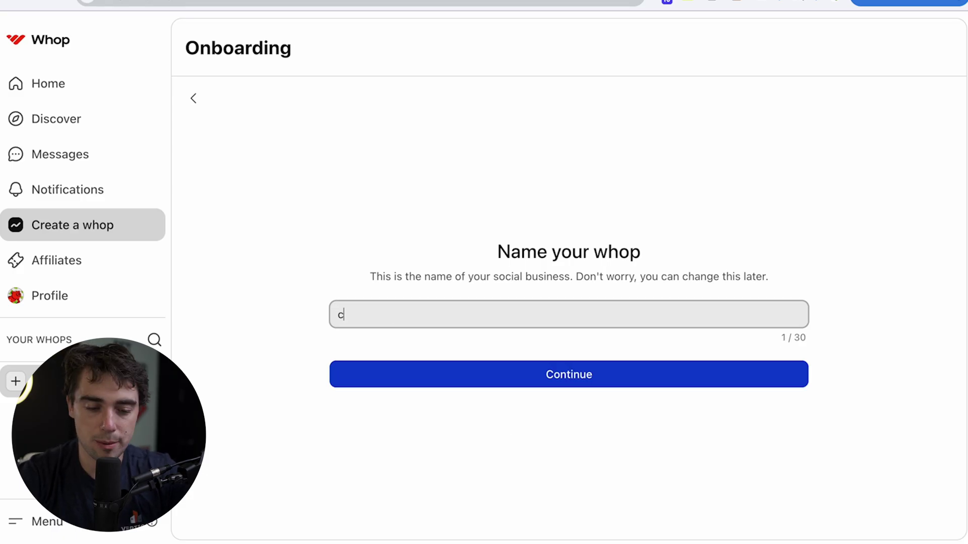
type("ollege counseling tips")
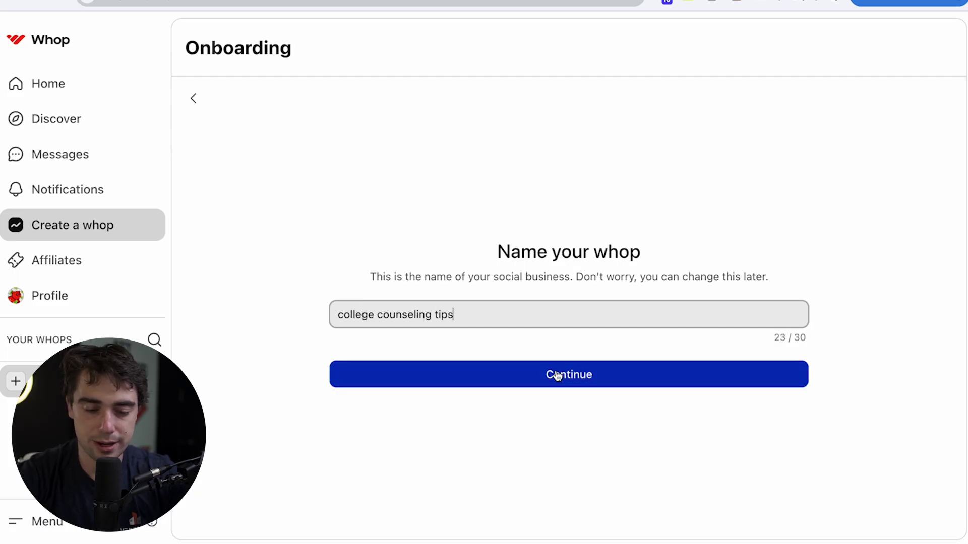
left_click(557, 376)
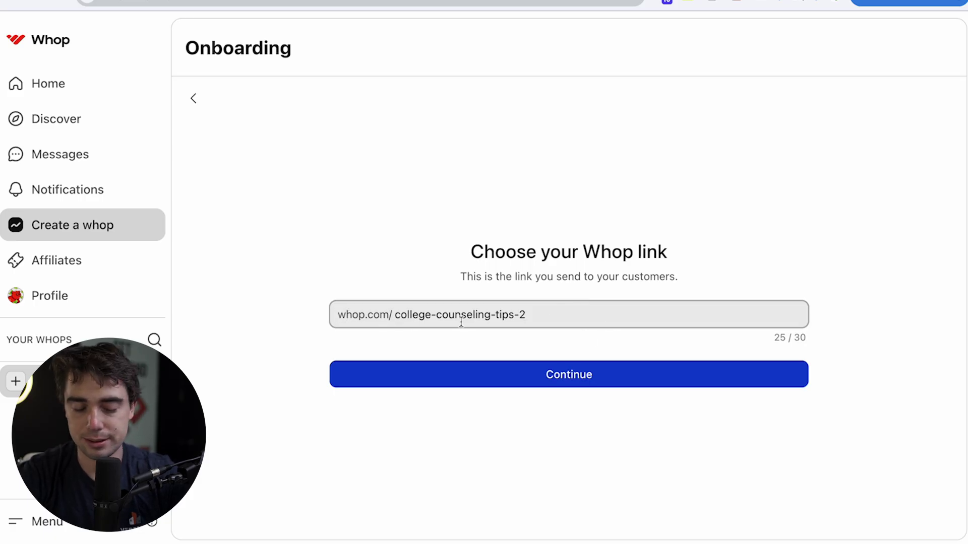
left_click(536, 373)
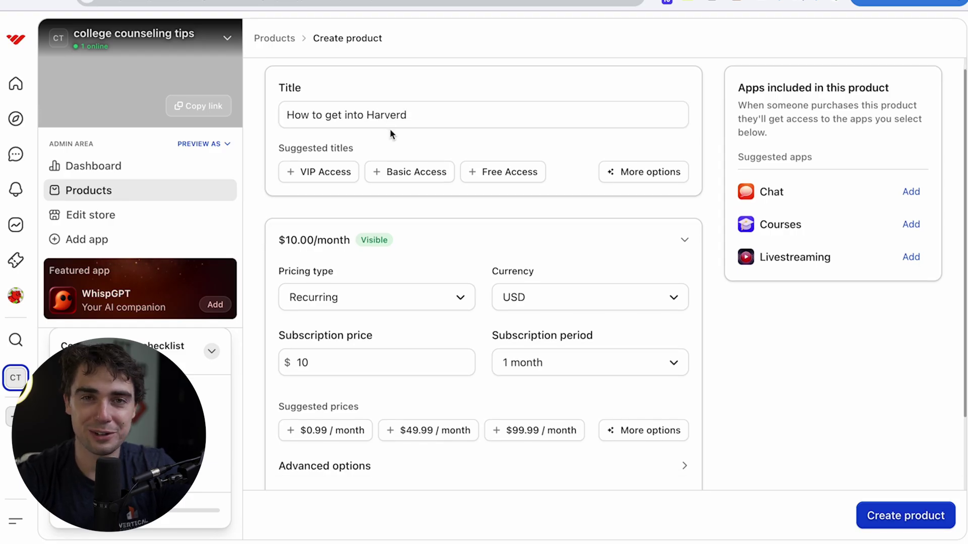
Step: Keep the product's billing at a 1-month period with Recurring pricing
scroll(365, 188, "down", 2)
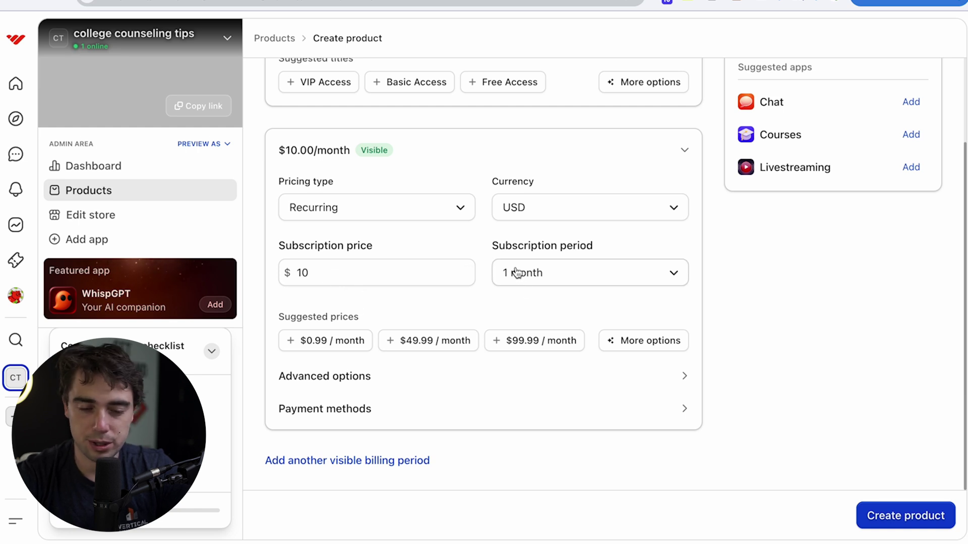
left_click(532, 272)
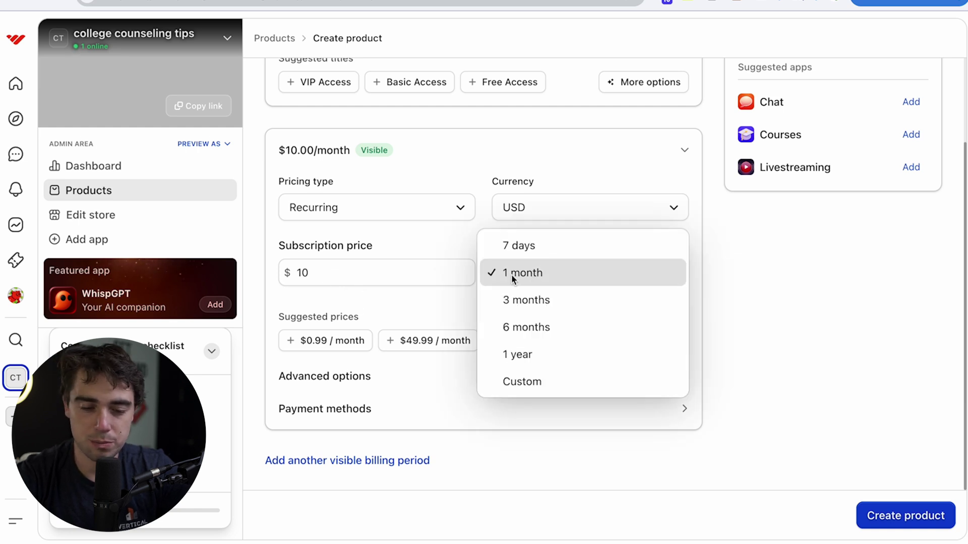
left_click(461, 295)
left_click(331, 213)
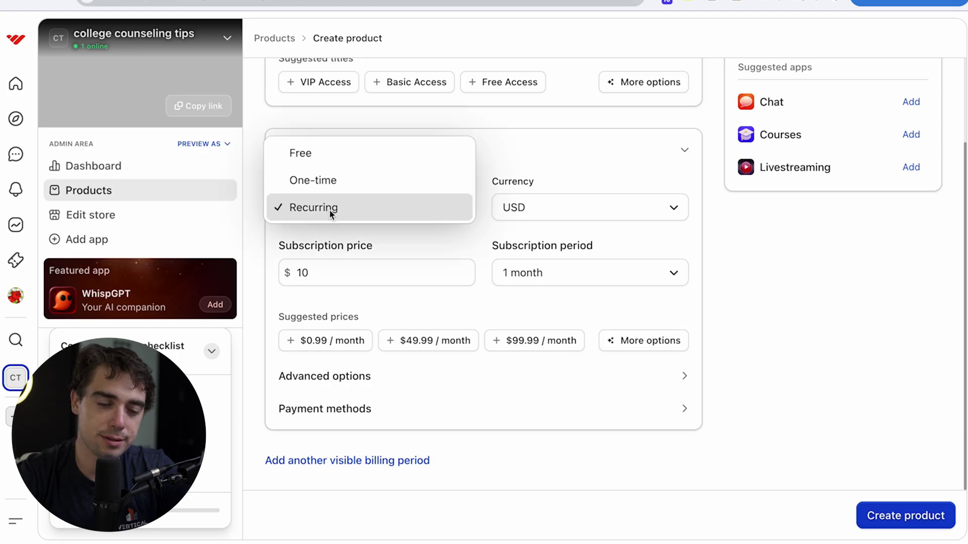
left_click(331, 215)
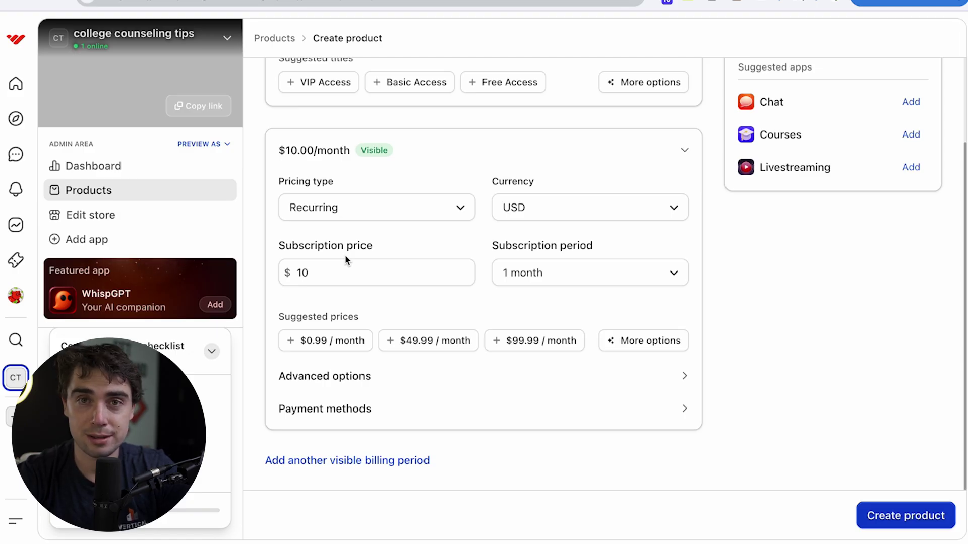
Step: Review the advanced pricing options and payment methods, then create the product
left_click(361, 379)
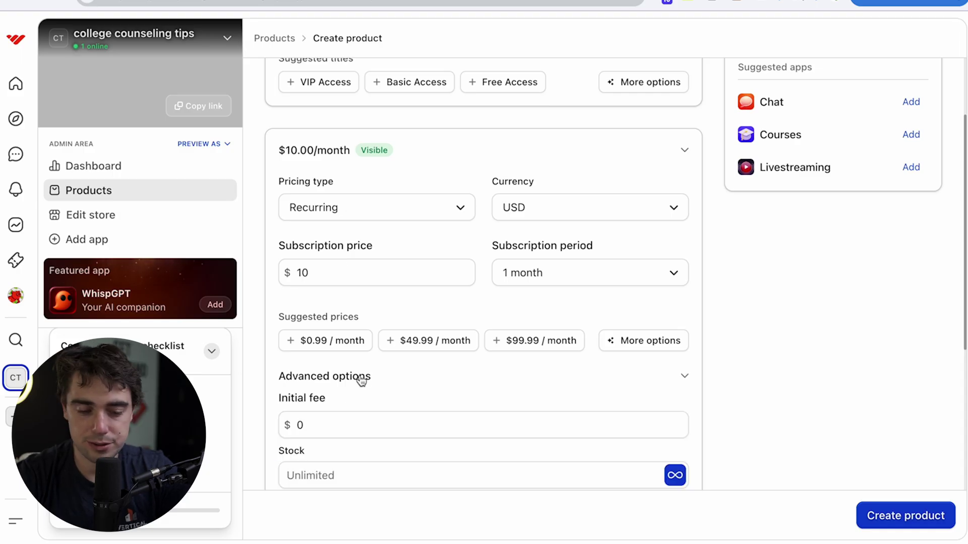
scroll(376, 386, "down", 4)
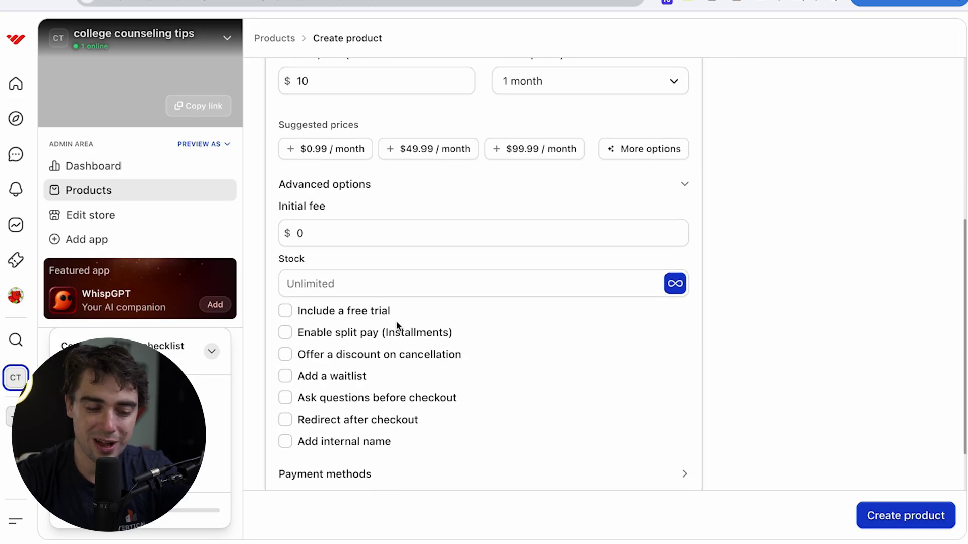
scroll(315, 234, "down", 2)
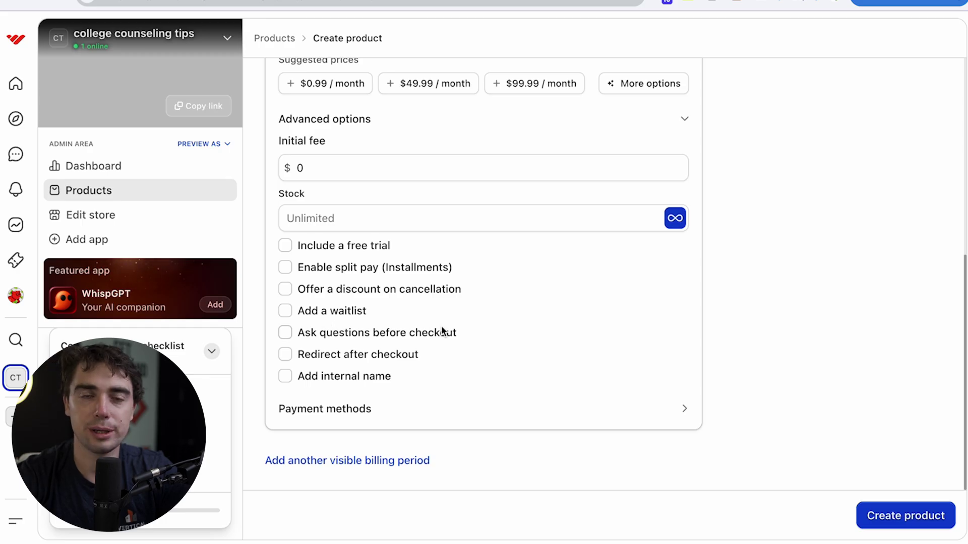
left_click(359, 408)
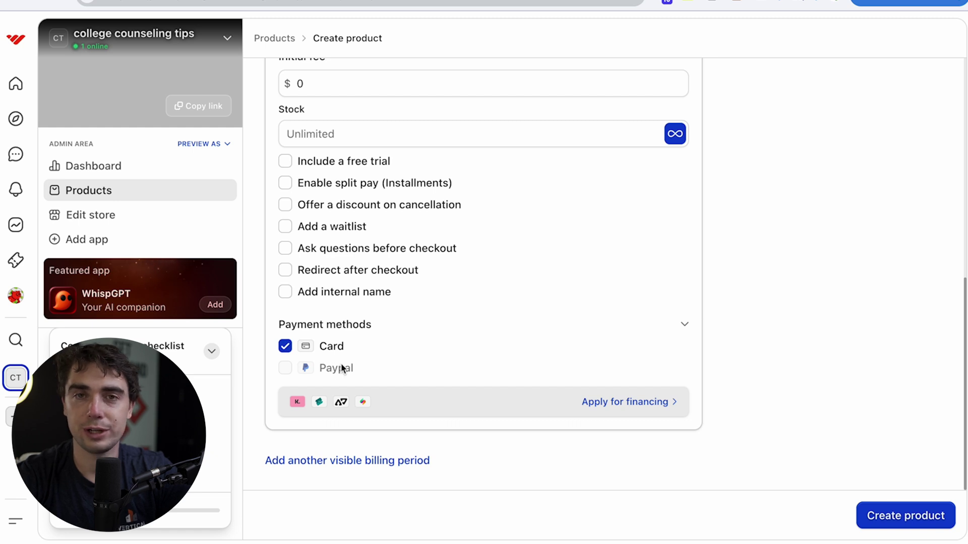
scroll(663, 389, "up", 10)
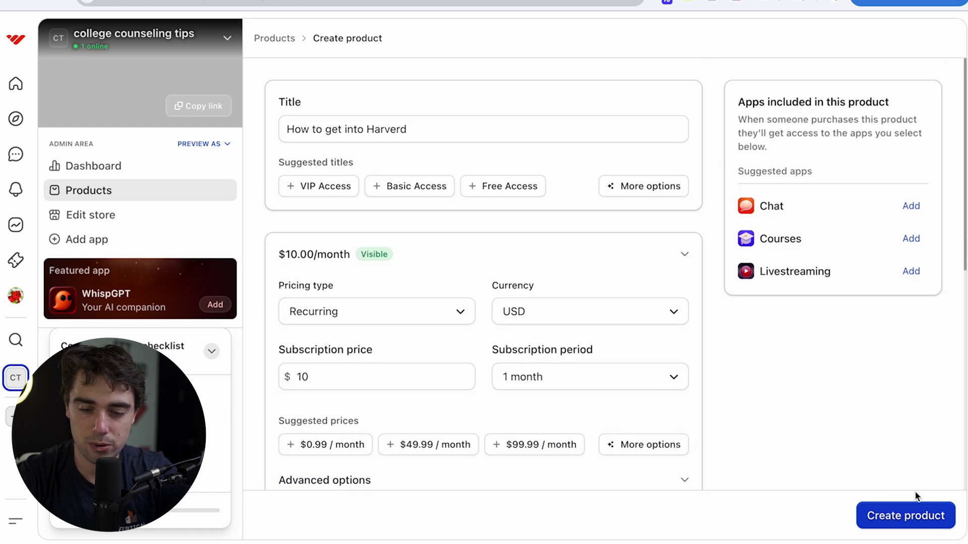
left_click(905, 516)
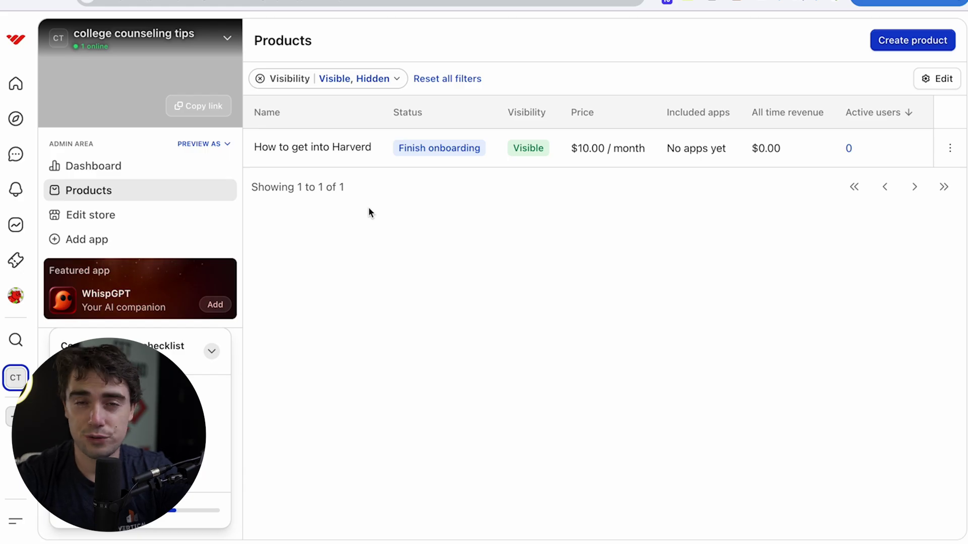
Step: Open the How to get into Harverd product, then scroll Discover to the Whop Picks list
left_click(305, 147)
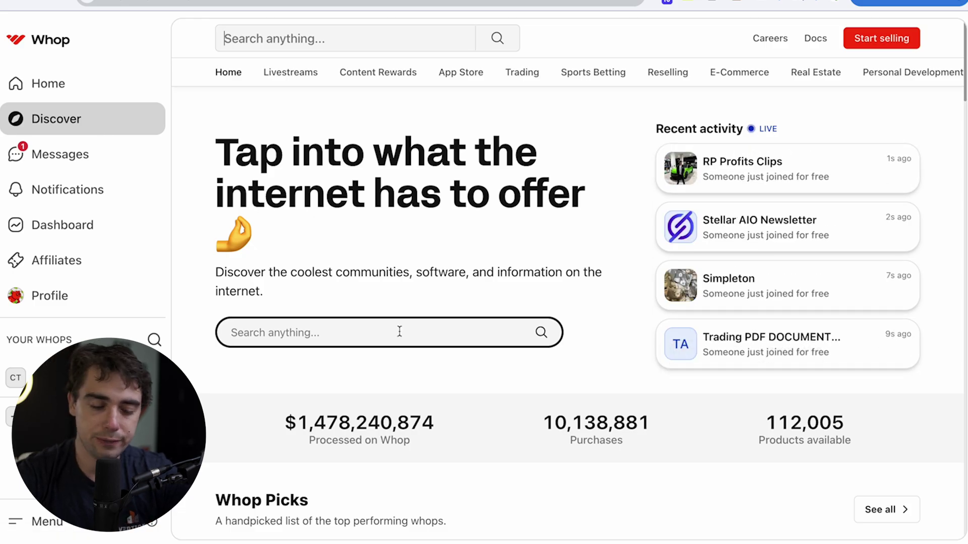
scroll(398, 331, "down", 3)
scroll(399, 332, "down", 6)
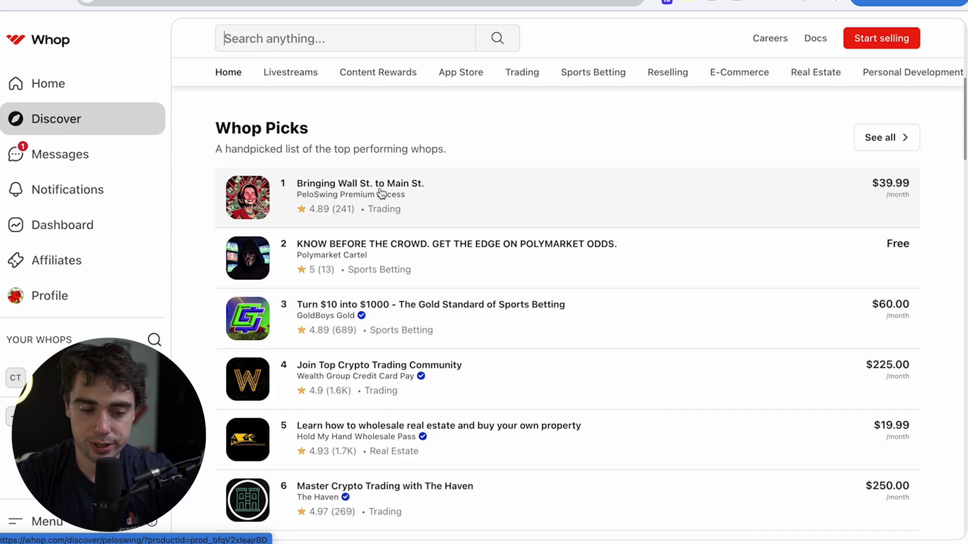
scroll(360, 194, "down", 1)
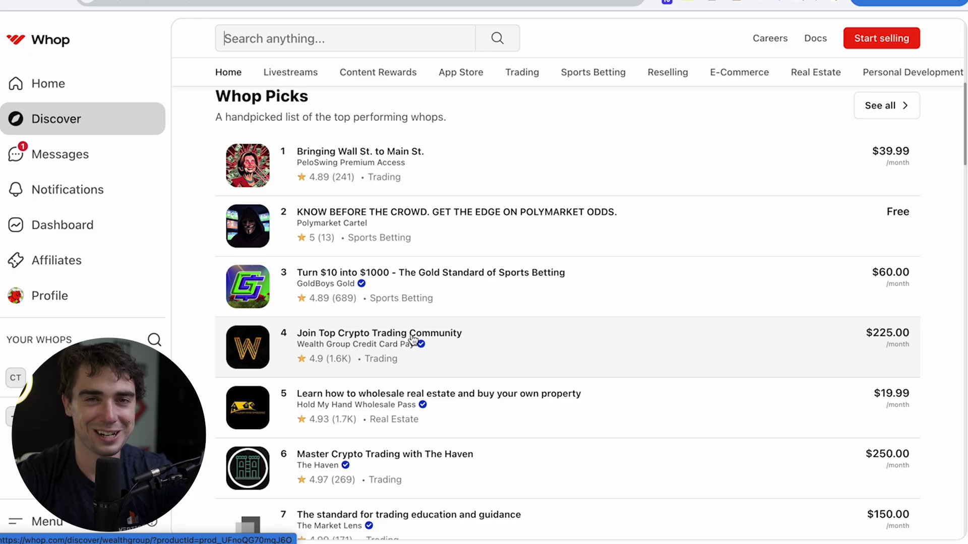
scroll(412, 339, "down", 3)
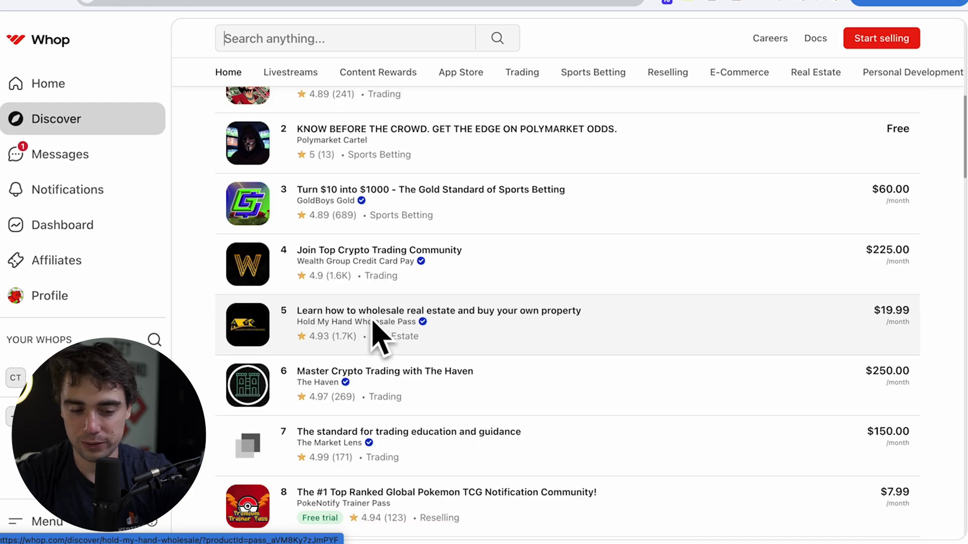
scroll(380, 335, "down", 2)
scroll(393, 358, "down", 4)
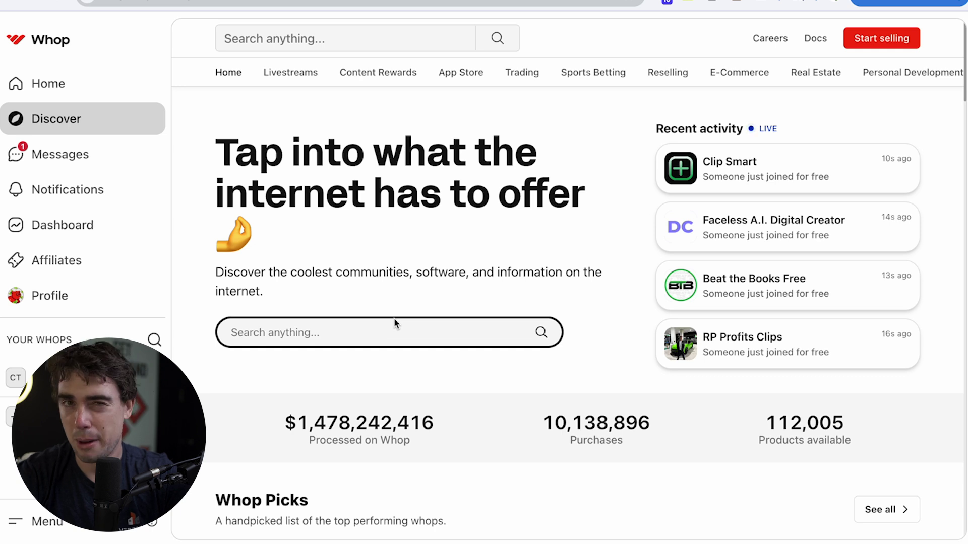
left_click(378, 326)
type("colle")
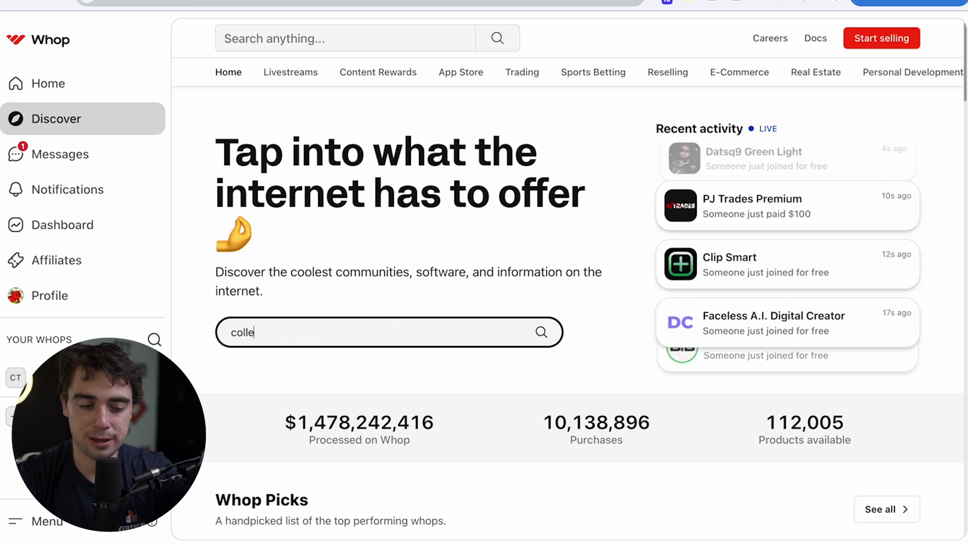
type("ge counseling")
key("Return")
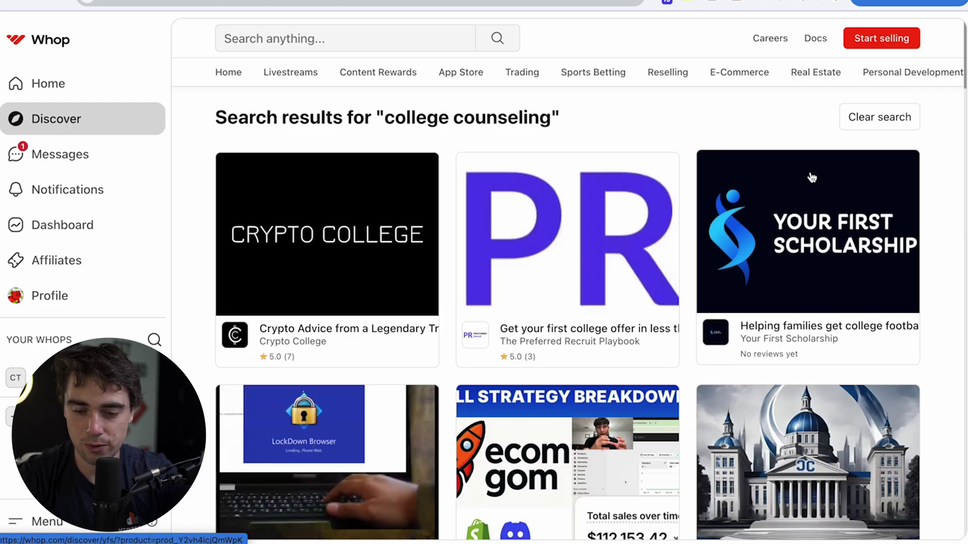
scroll(806, 202, "down", 5)
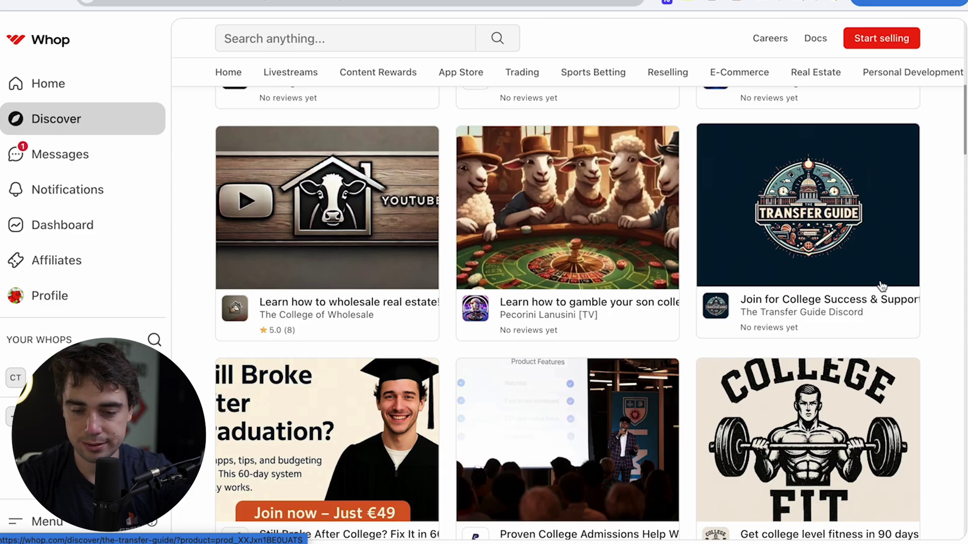
scroll(852, 222, "down", 3)
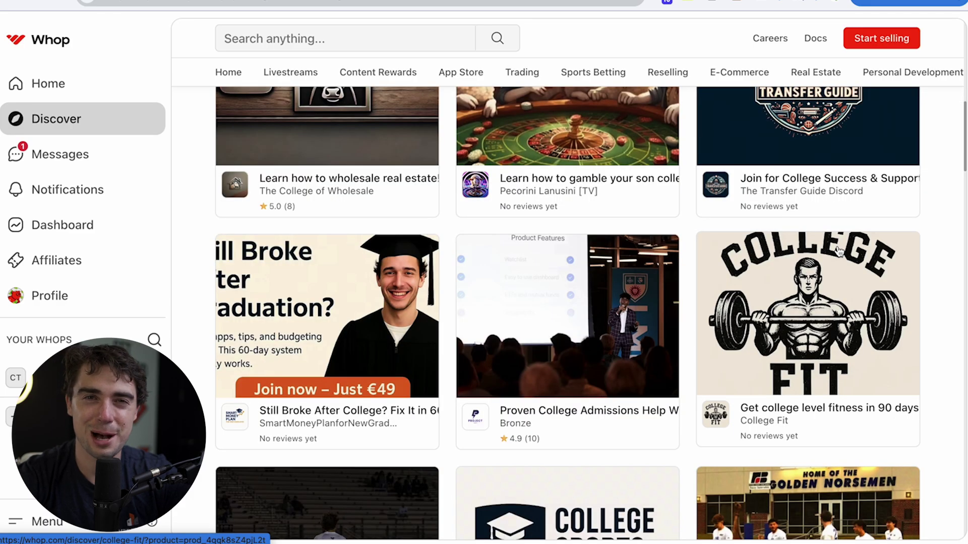
scroll(840, 251, "down", 3)
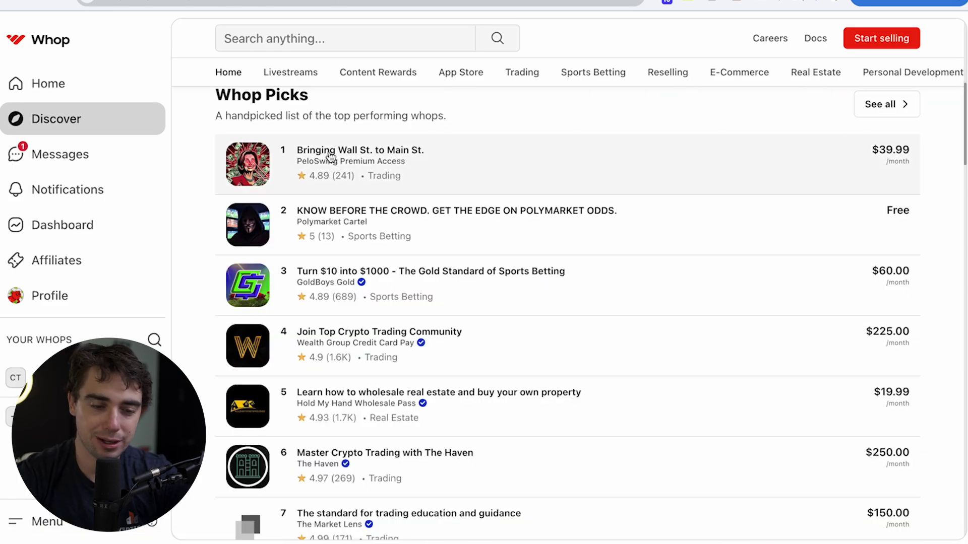
Step: Open the Bringing Wall St. to Main St. product page and scroll through it
left_click(324, 158)
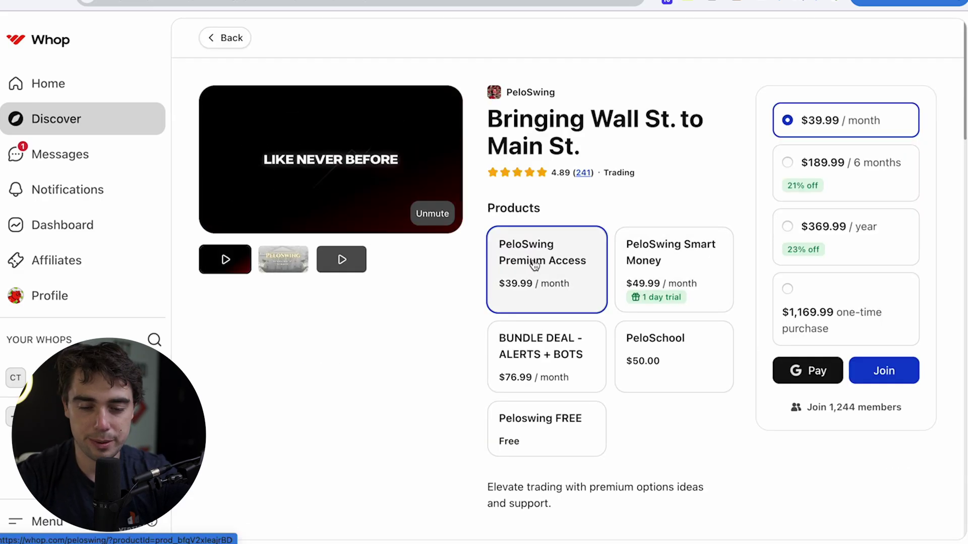
scroll(645, 273, "down", 1)
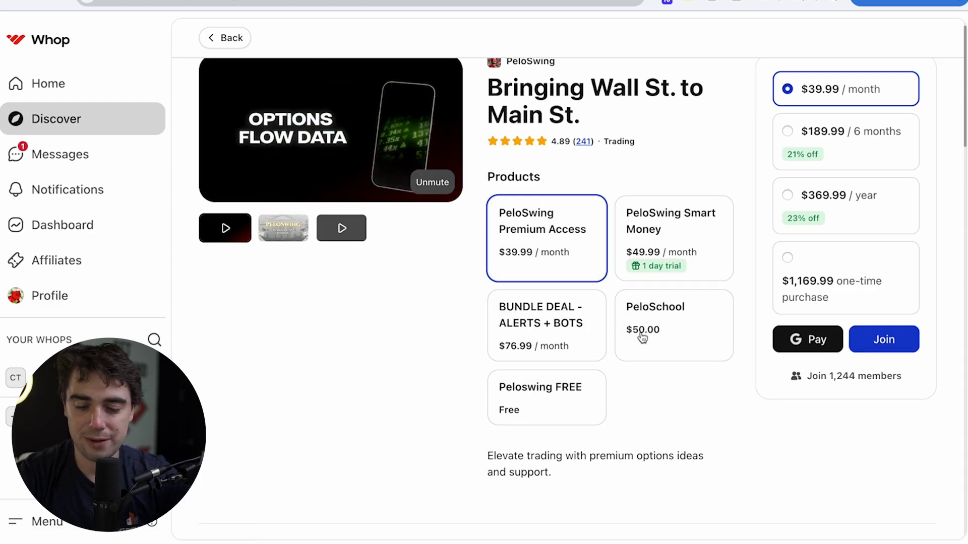
scroll(509, 197, "up", 1)
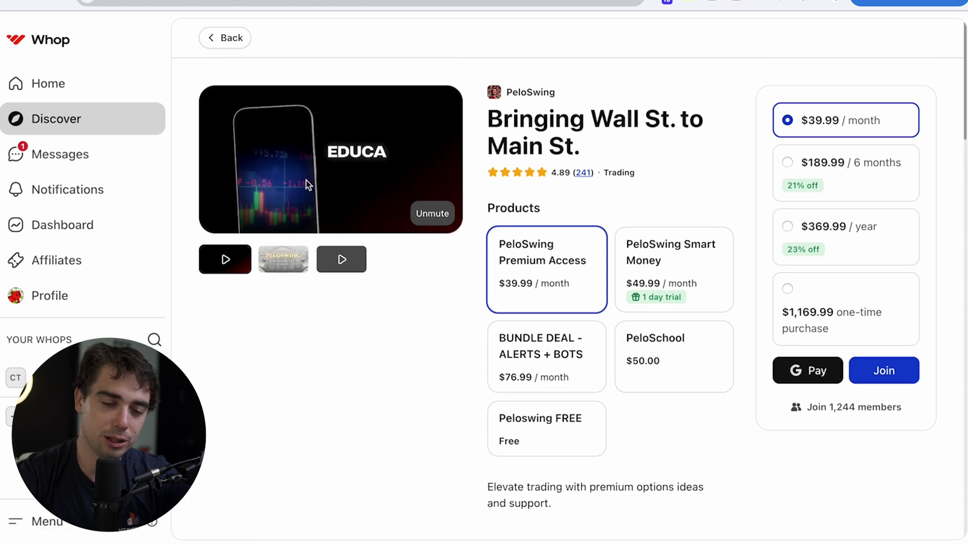
scroll(468, 380, "down", 8)
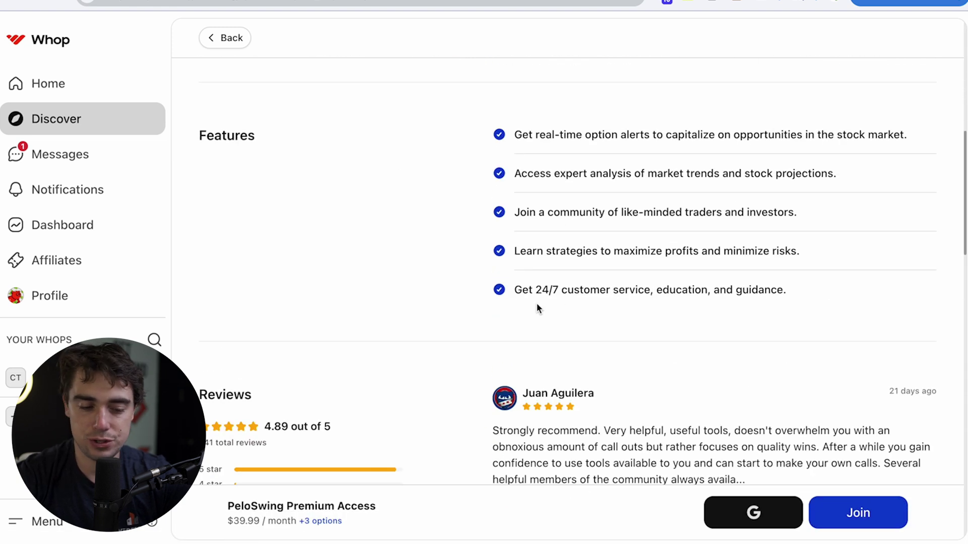
scroll(537, 306, "down", 7)
scroll(544, 217, "down", 10)
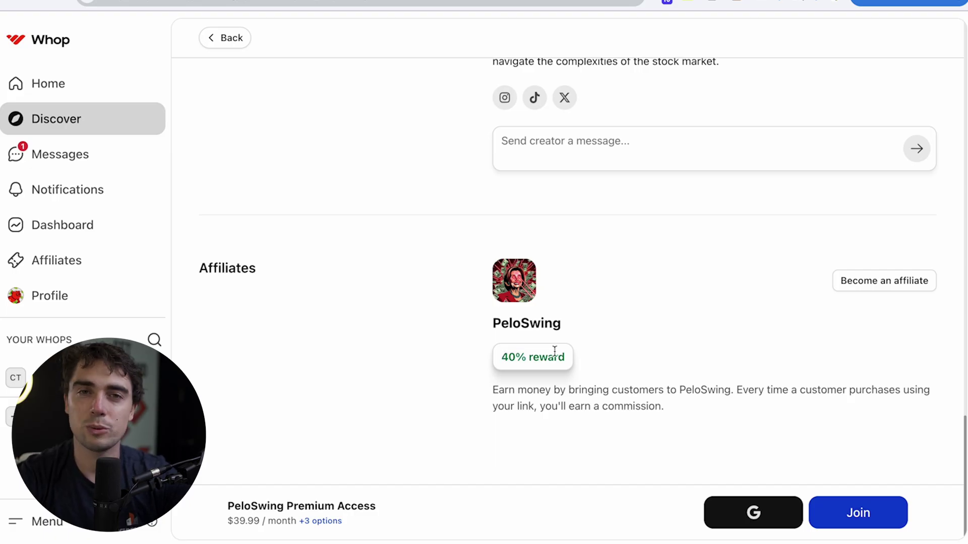
scroll(554, 350, "up", 15)
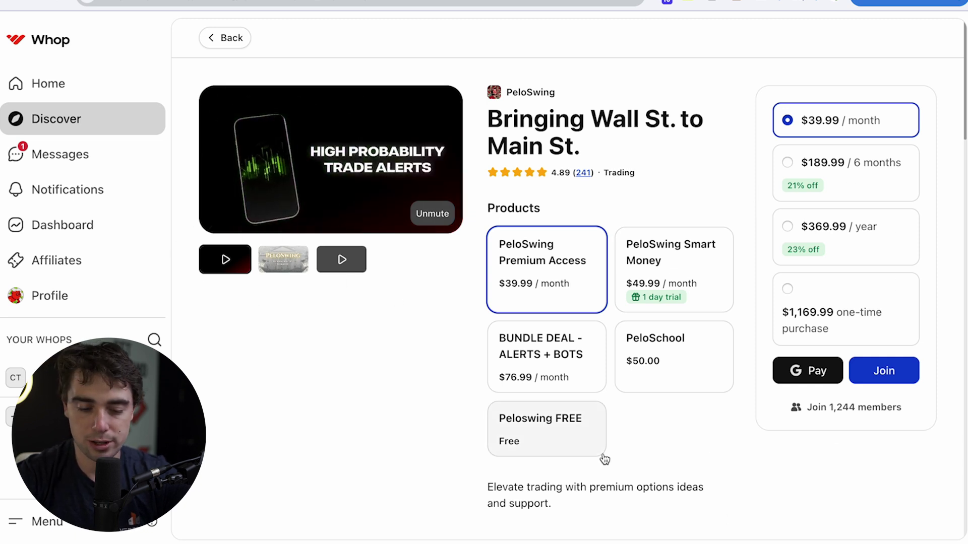
Step: Scroll to the bottom of that page, then return to the college counseling tips whop
scroll(549, 324, "down", 5)
scroll(548, 329, "down", 3)
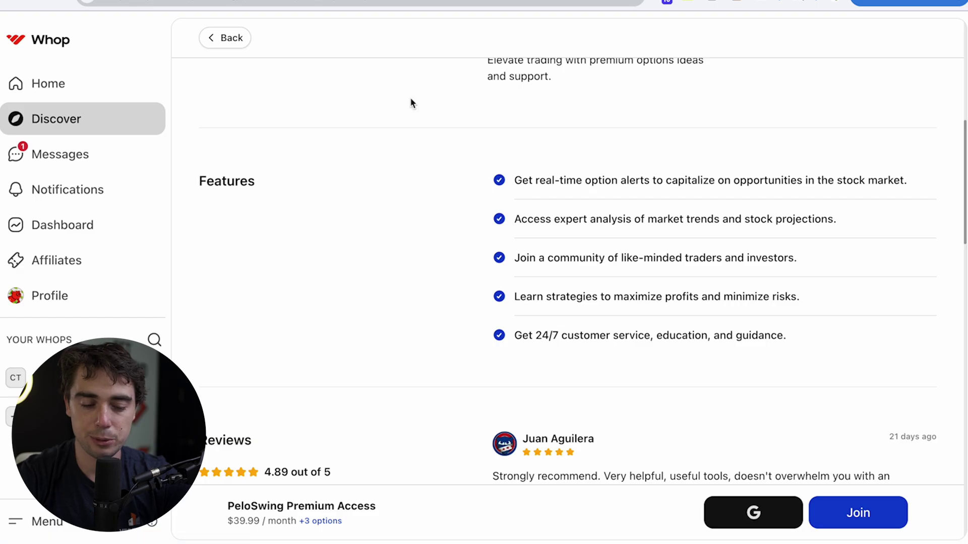
scroll(484, 217, "down", 6)
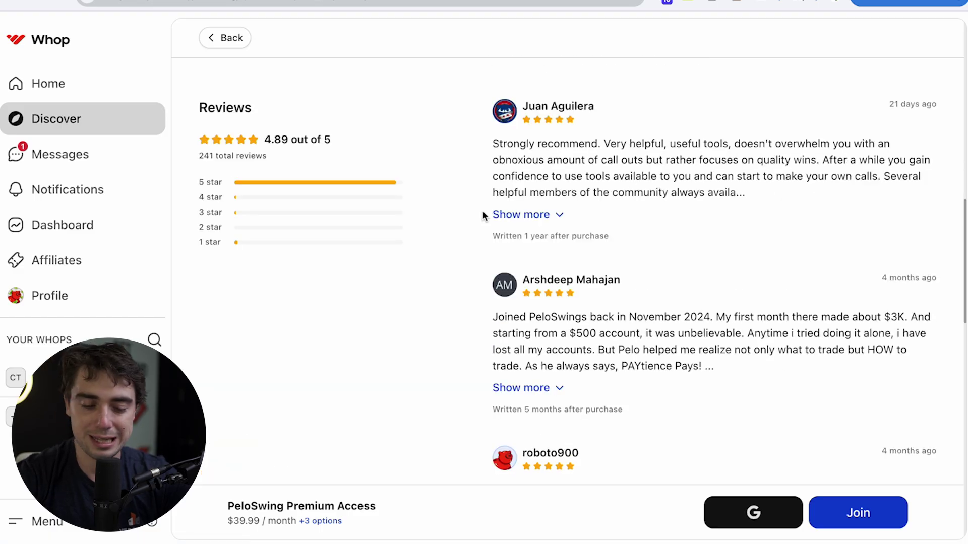
scroll(483, 216, "down", 7)
scroll(622, 374, "down", 8)
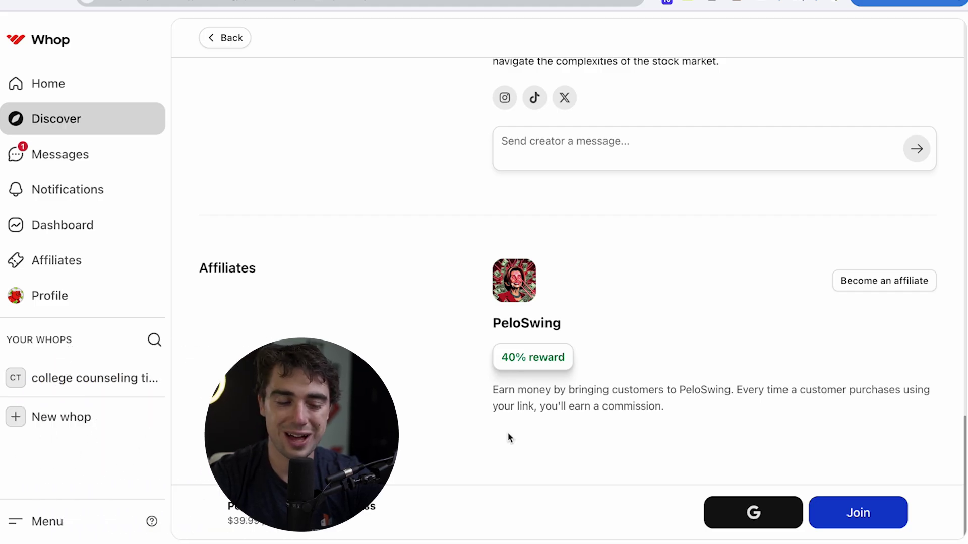
left_click(76, 378)
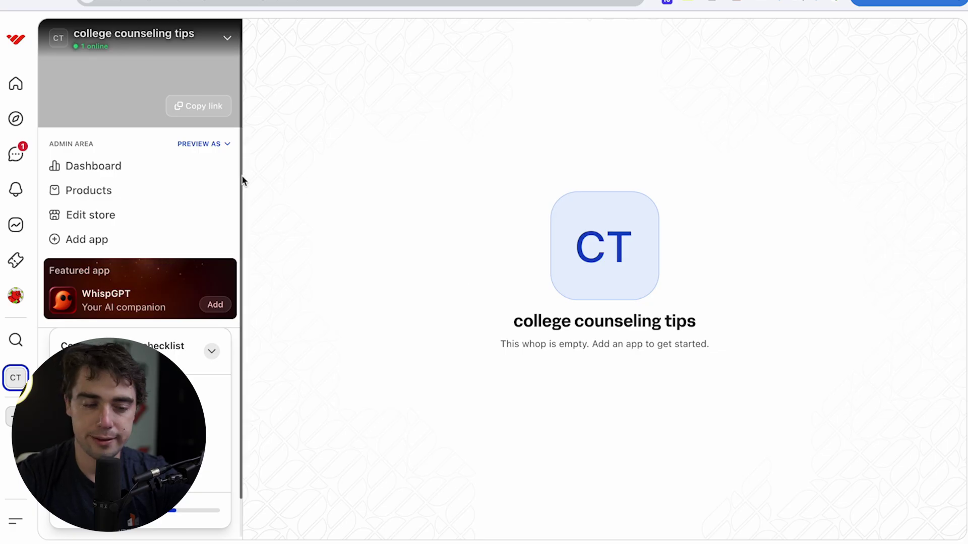
Step: Open the college counseling tips store editor and scroll through its sections
left_click(87, 217)
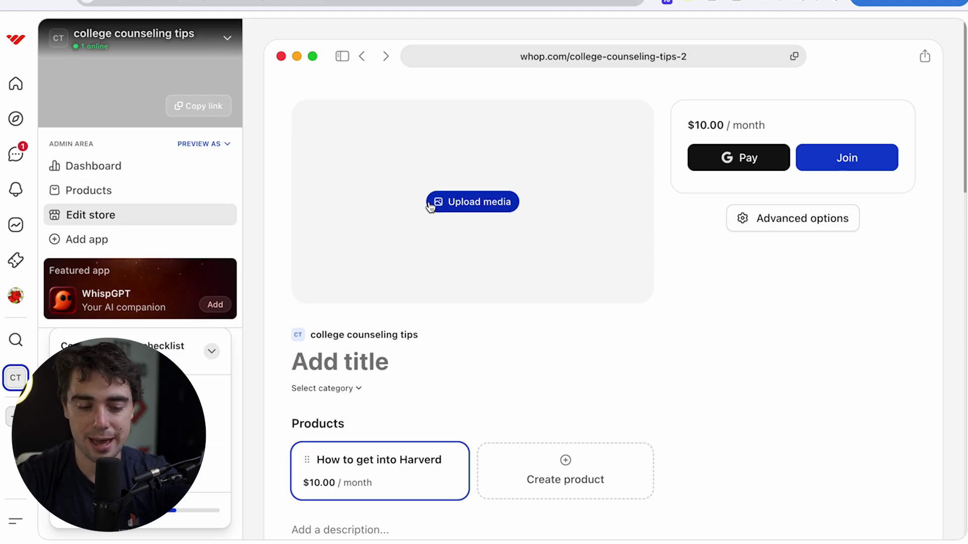
scroll(472, 312, "down", 3)
scroll(472, 312, "down", 1)
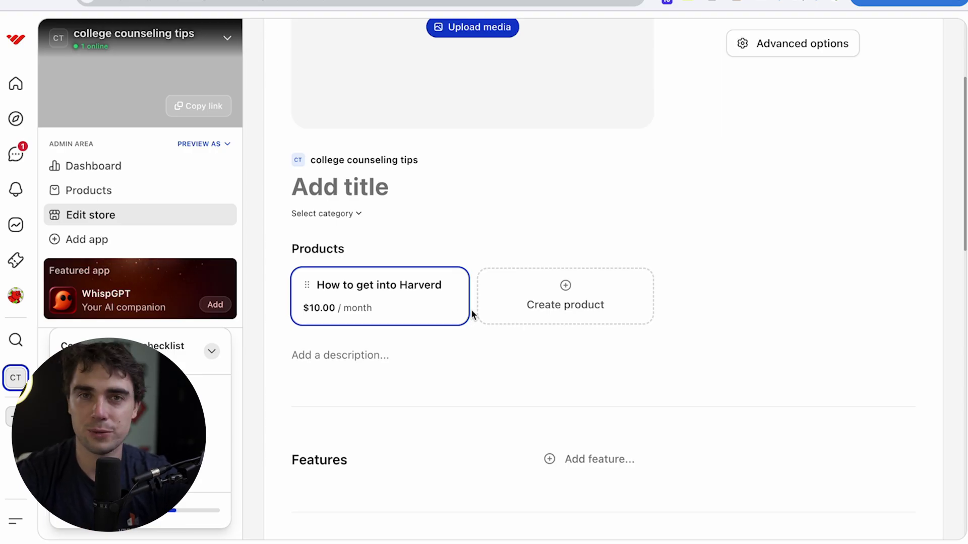
scroll(576, 258, "down", 5)
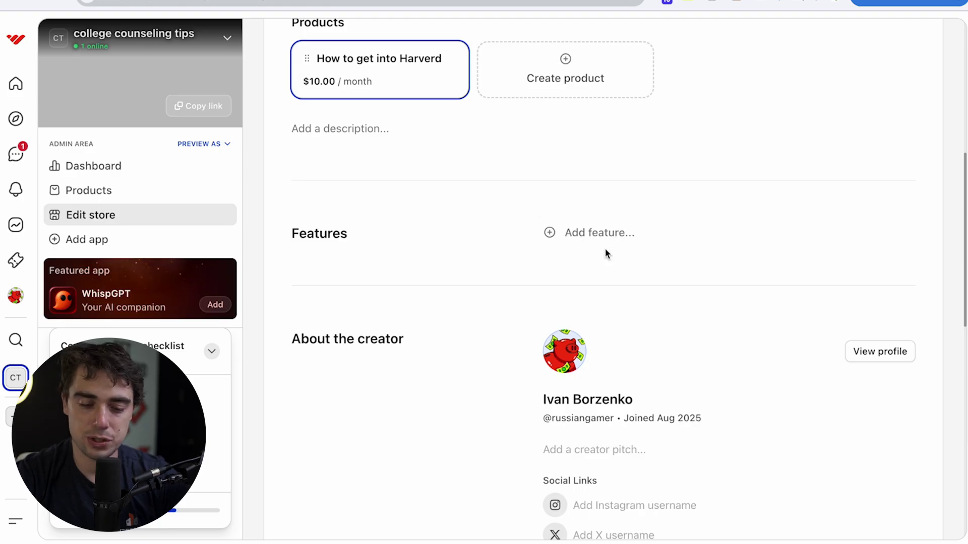
scroll(607, 255, "down", 3)
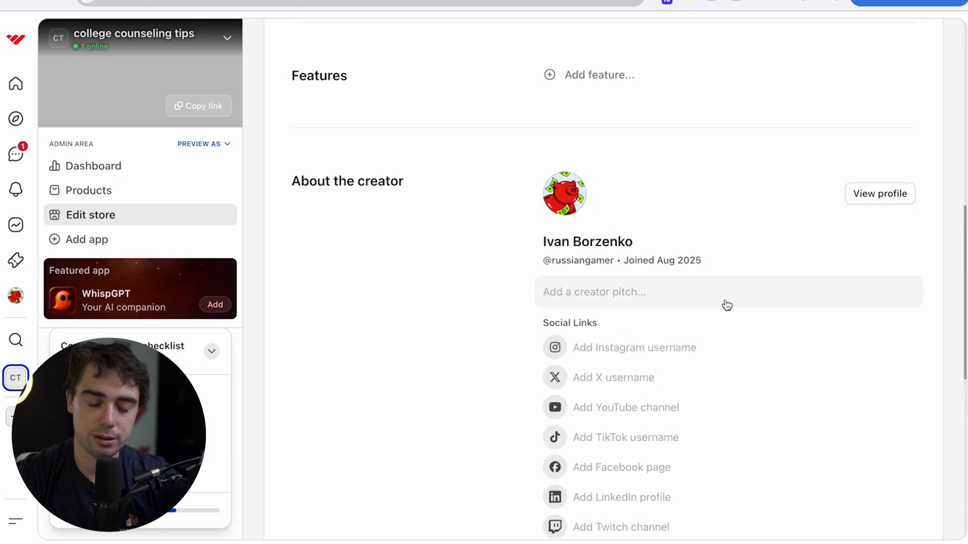
scroll(726, 304, "down", 3)
scroll(580, 310, "down", 5)
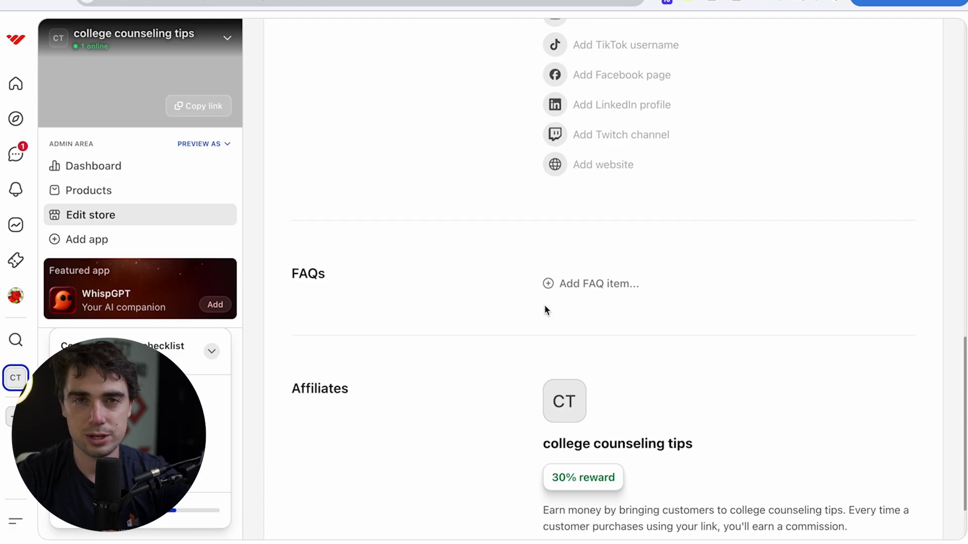
scroll(544, 309, "down", 2)
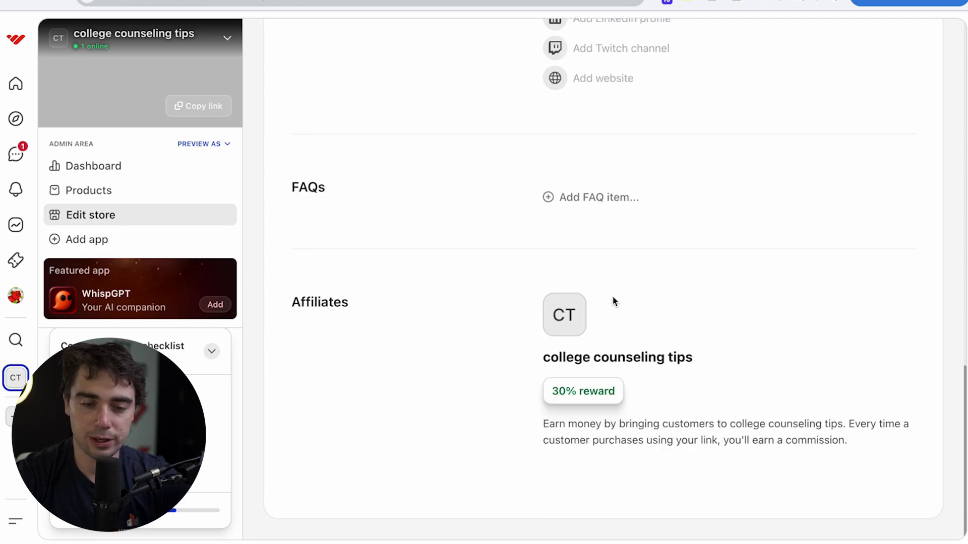
scroll(613, 301, "up", 15)
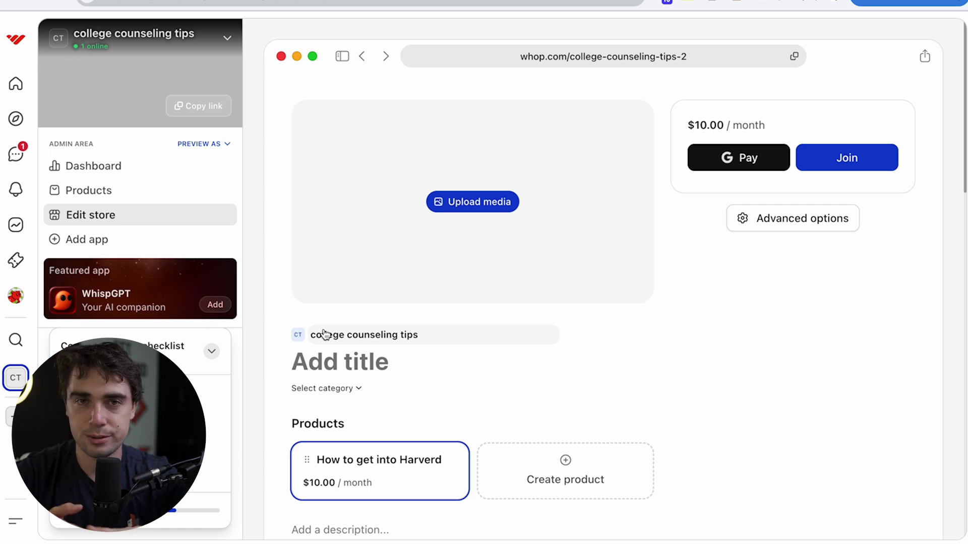
scroll(392, 208, "down", 3)
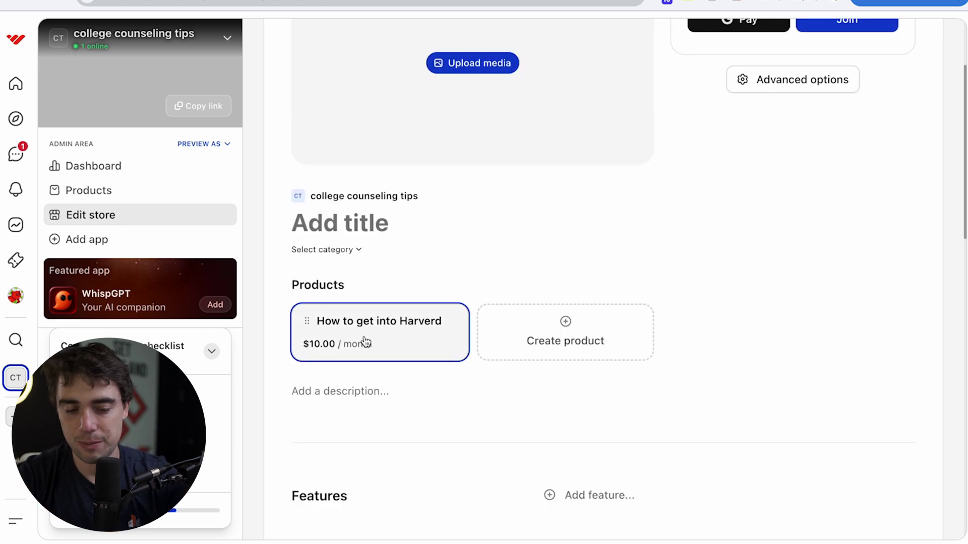
scroll(367, 342, "up", 3)
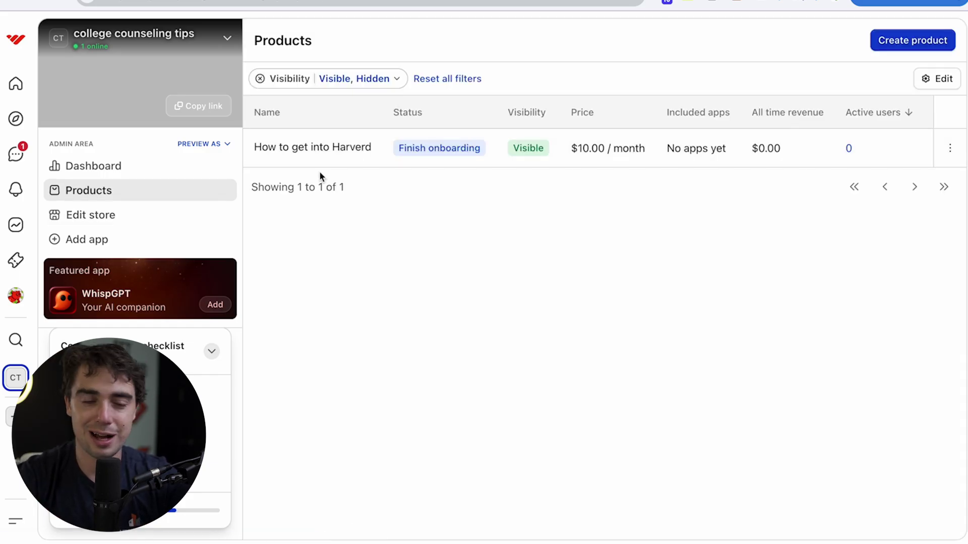
Step: Open the How to get into Harverd product's edit page
left_click(311, 158)
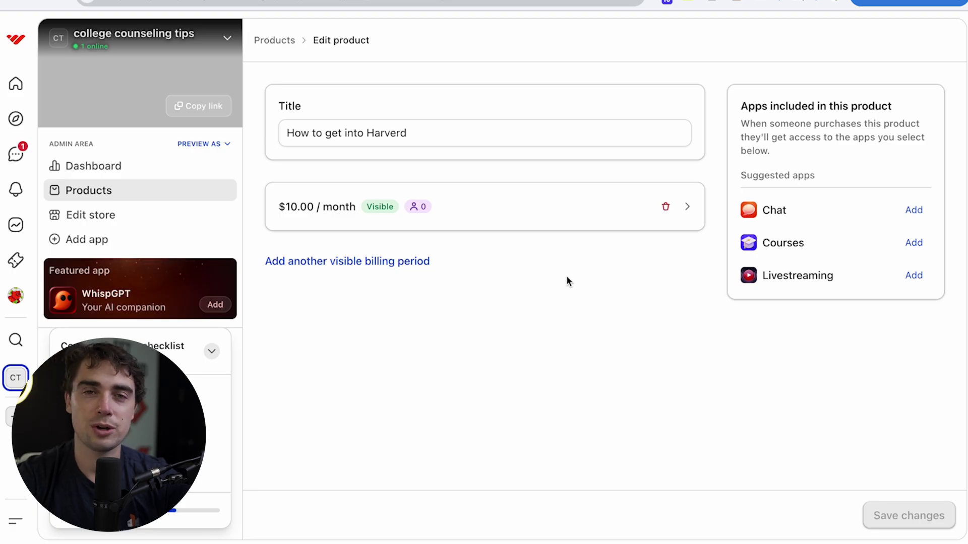
Step: Browse the App Store grid and add the Chat app to the whop
left_click(148, 244)
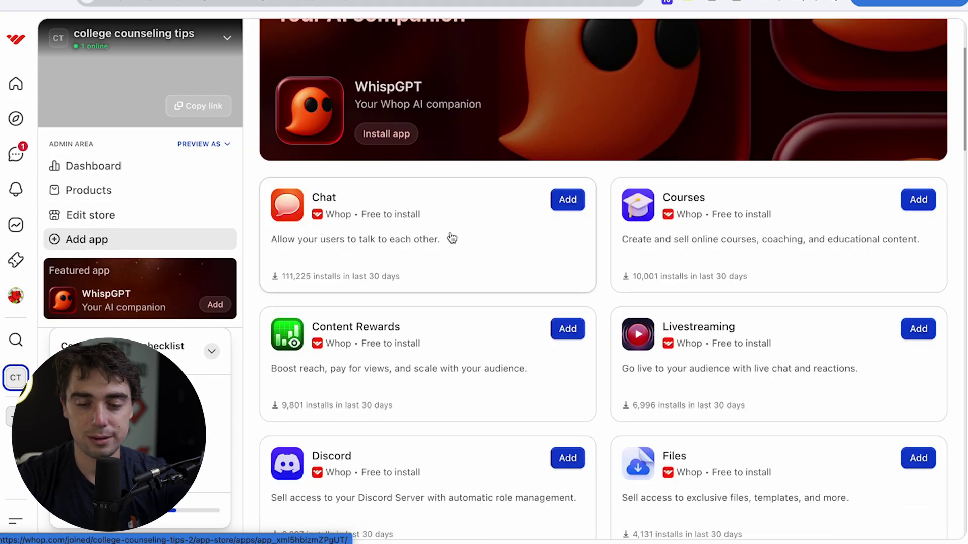
scroll(740, 218, "down", 3)
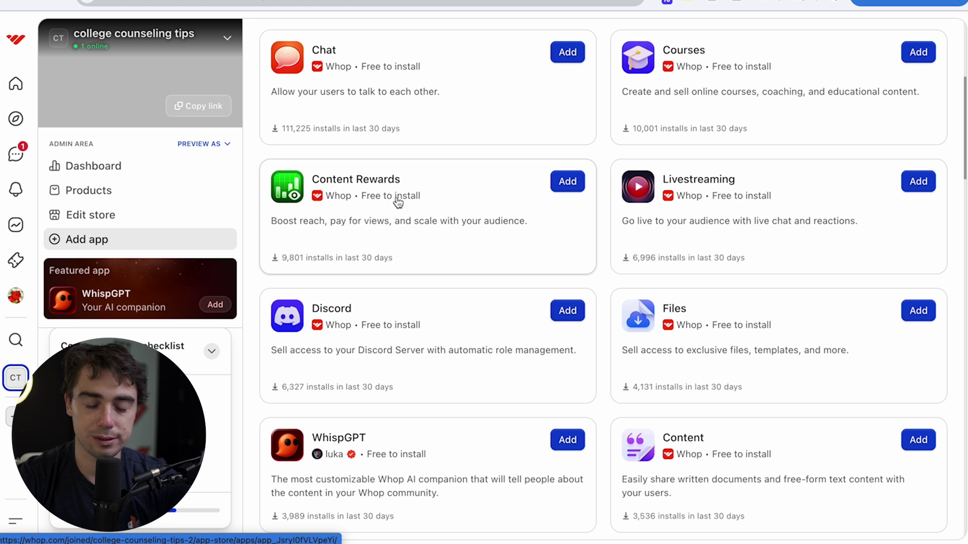
scroll(736, 194, "down", 2)
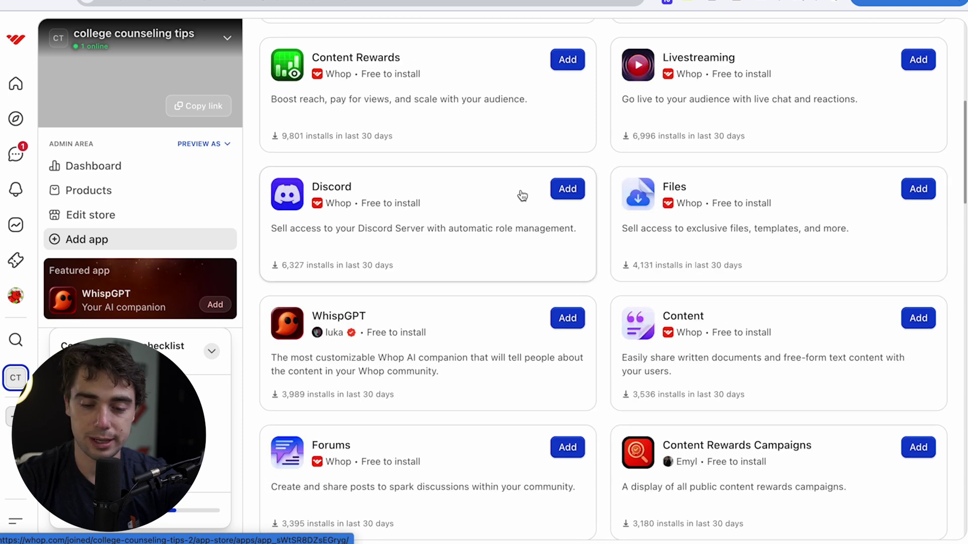
scroll(681, 203, "down", 1)
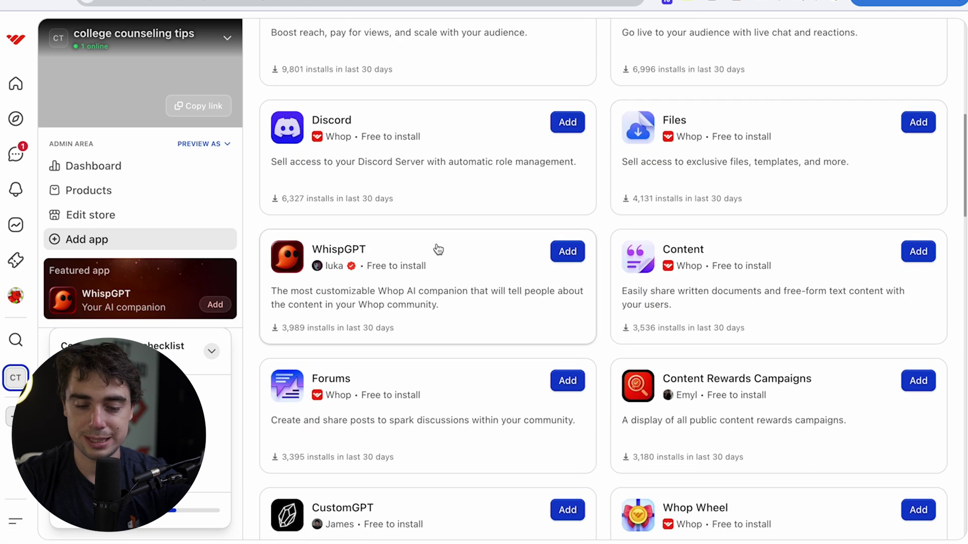
scroll(780, 291, "down", 5)
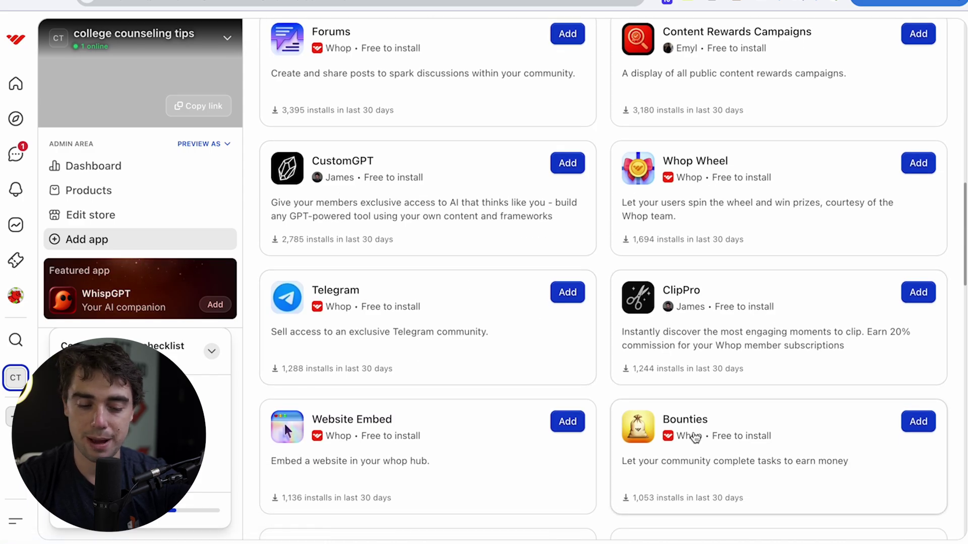
scroll(677, 217, "up", 2)
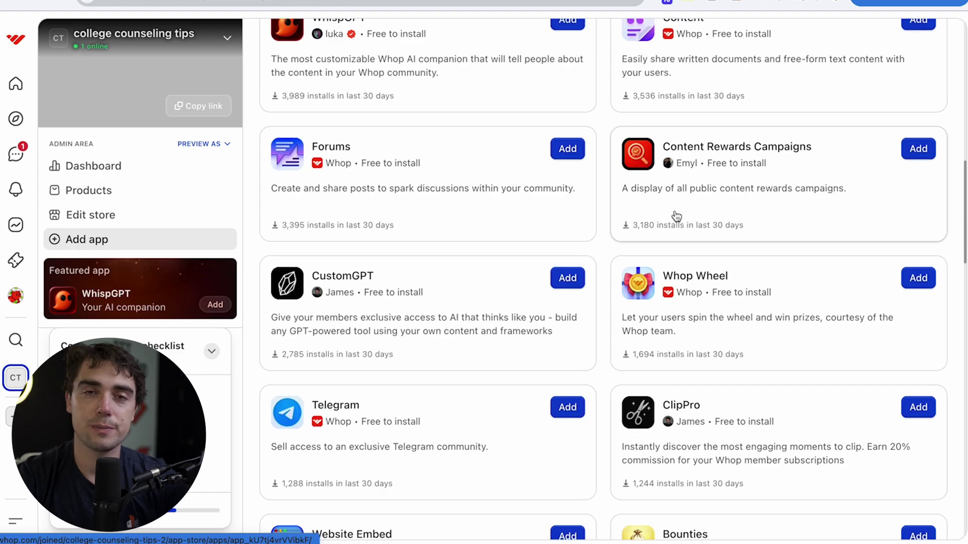
scroll(677, 217, "down", 10)
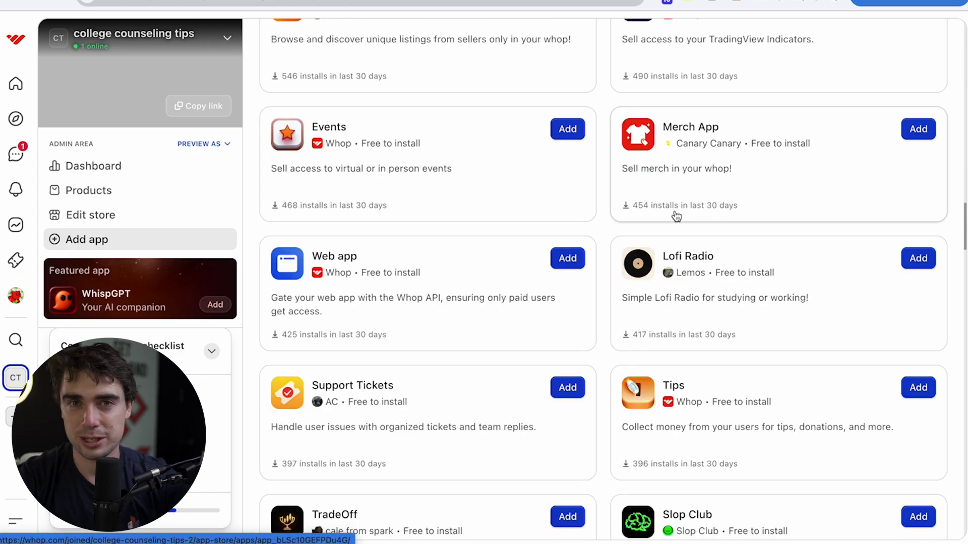
scroll(676, 216, "down", 15)
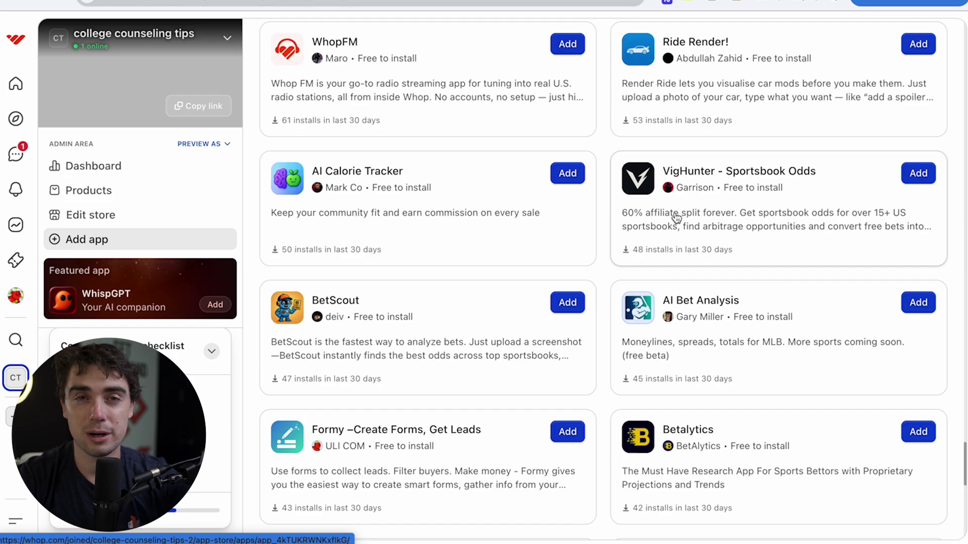
scroll(566, 286, "up", 15)
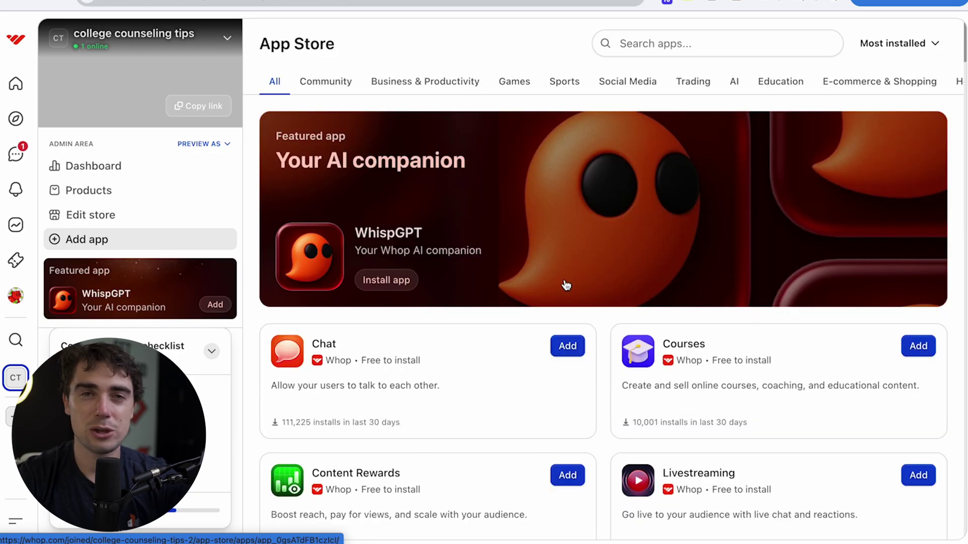
scroll(566, 285, "down", 8)
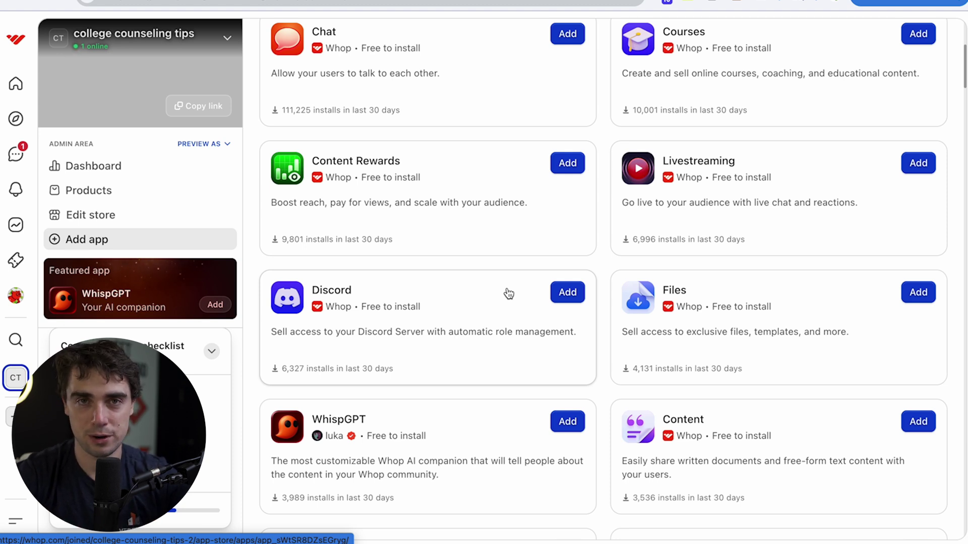
scroll(509, 294, "up", 1)
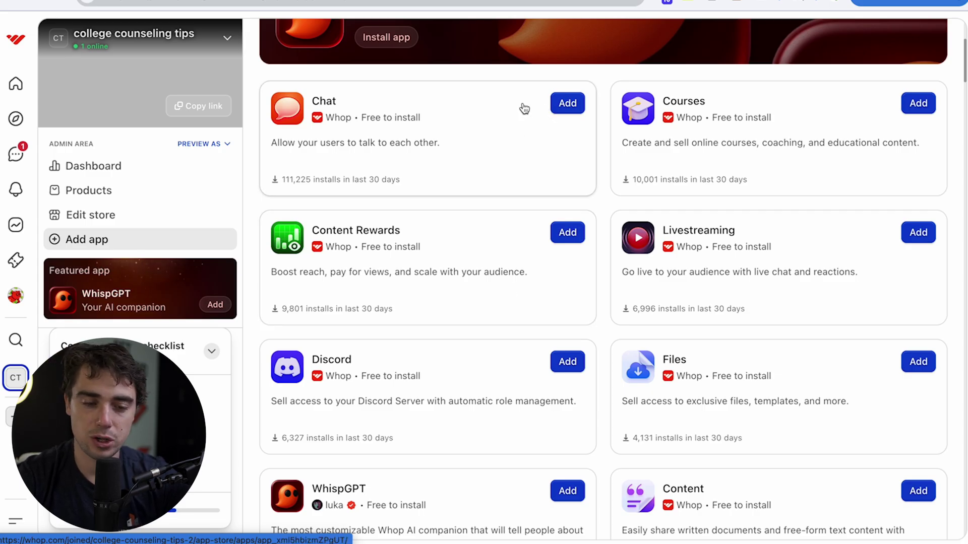
left_click(567, 104)
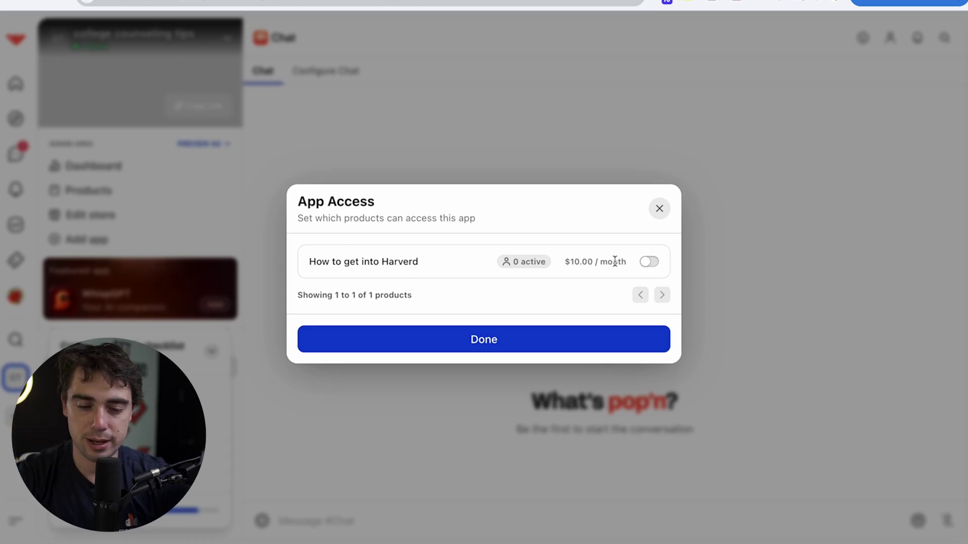
Step: Grant How to get into Harverd access to Chat and post 'yo chat wasuup' there
left_click(654, 266)
left_click(469, 337)
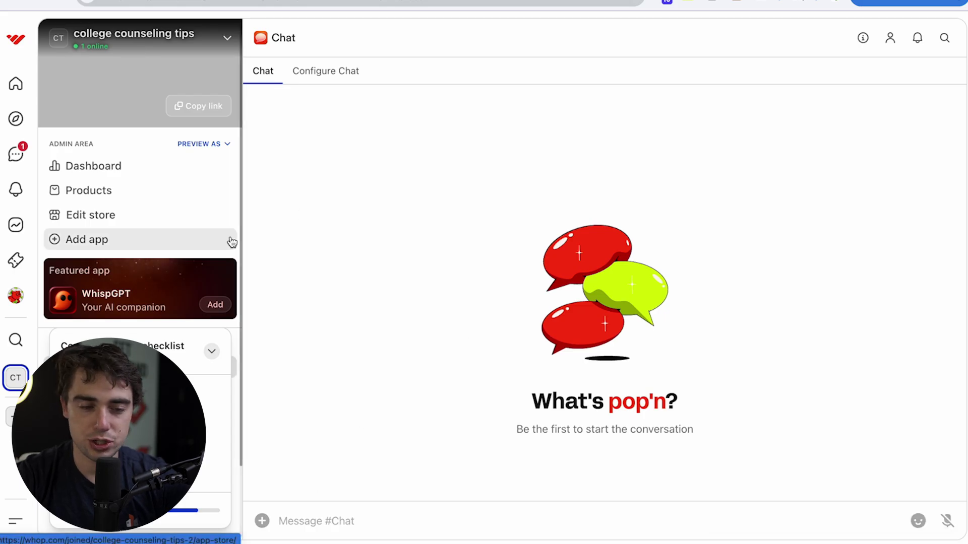
left_click(318, 520)
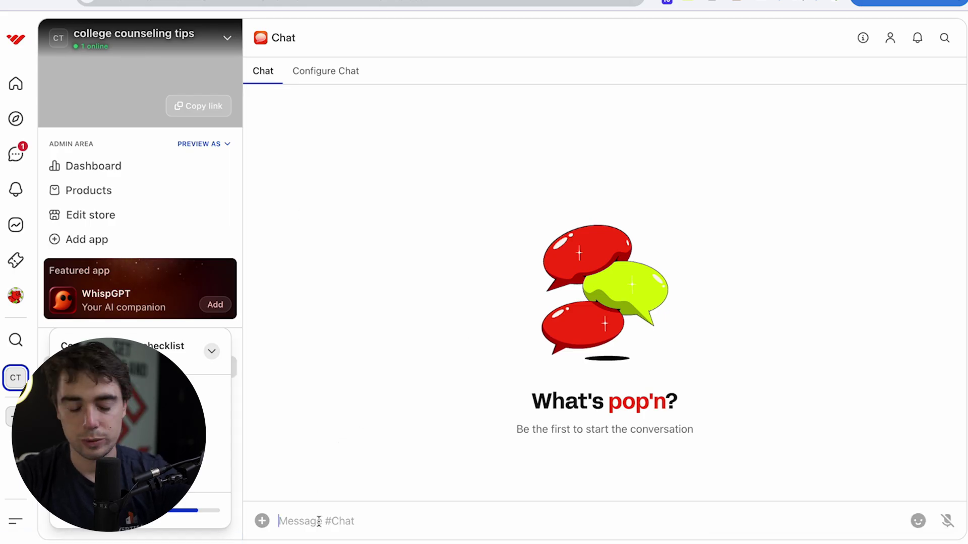
type("yo chat was")
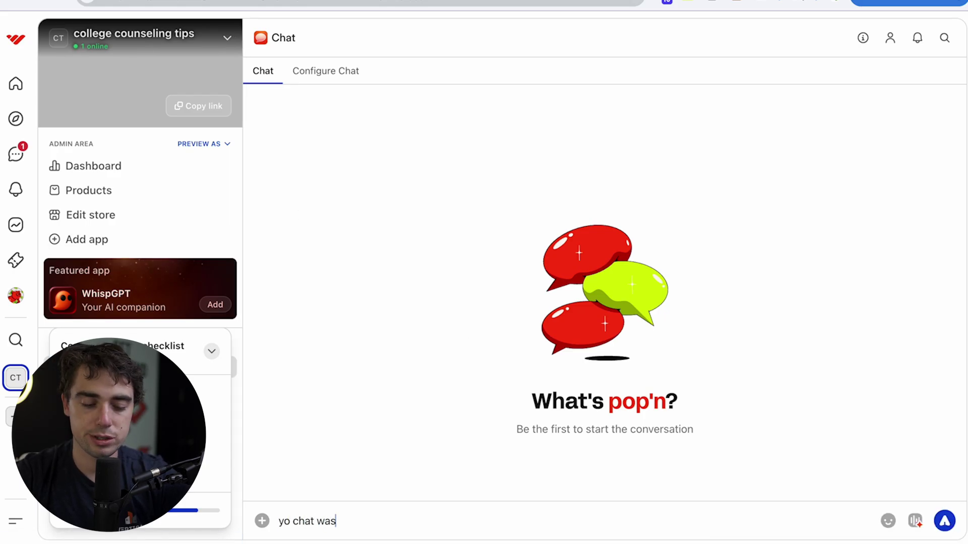
type("uup")
key("Return")
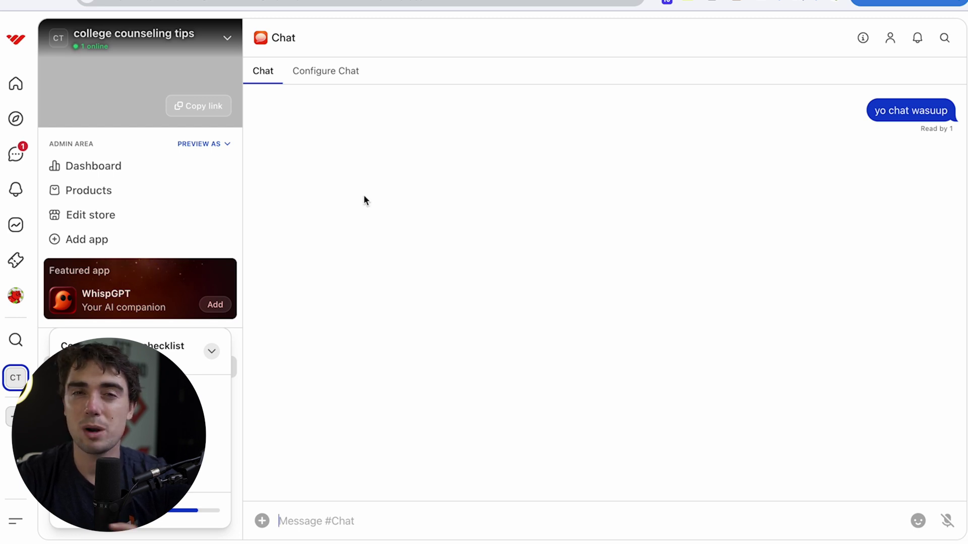
left_click(331, 76)
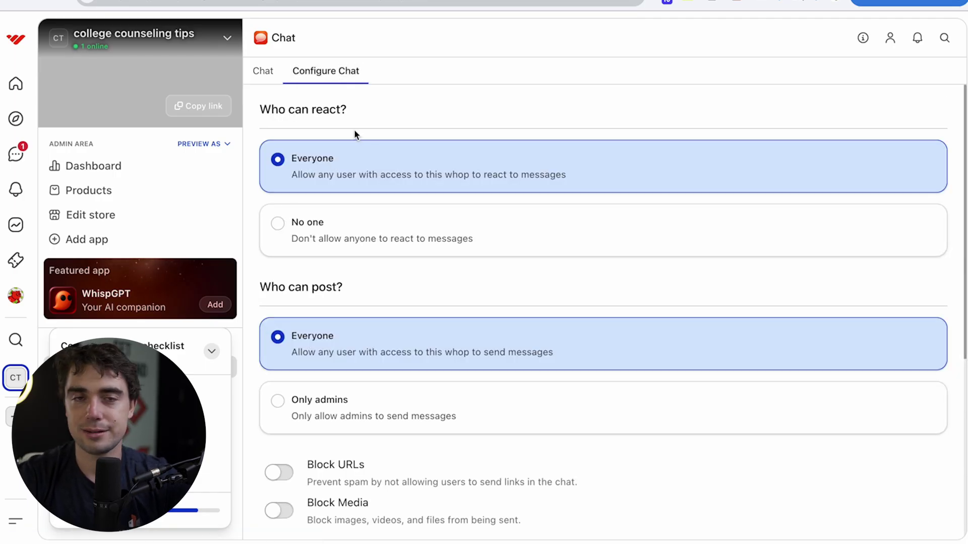
Step: Scroll through the Configure Chat permissions, then return to the app store list
scroll(370, 188, "down", 3)
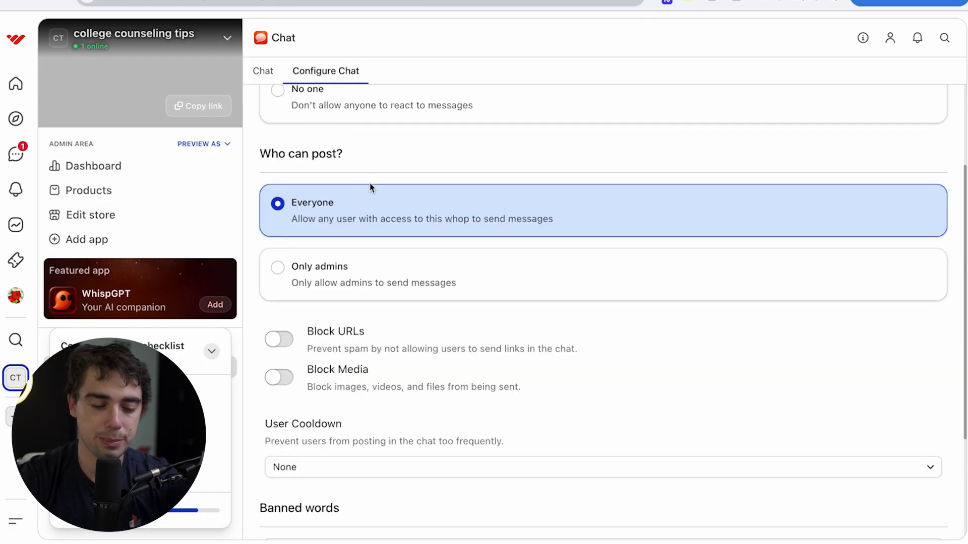
scroll(388, 312, "down", 3)
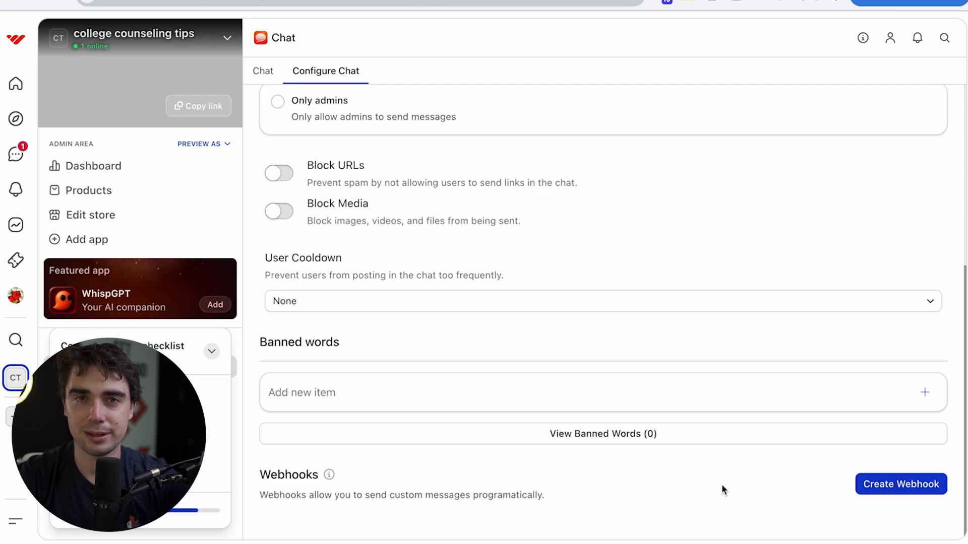
left_click(105, 251)
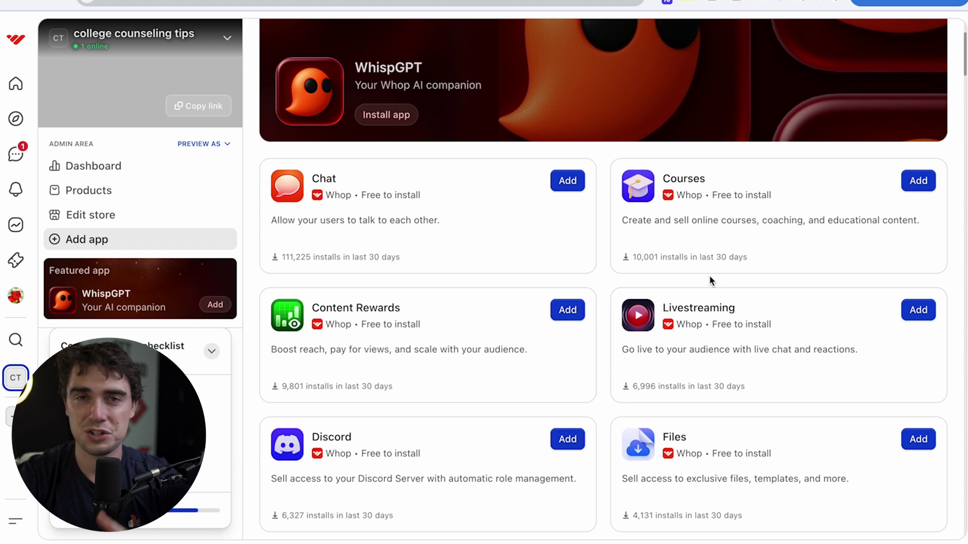
Step: Scroll down the App Store listing, then go to the college counseling tips dashboard home
scroll(710, 276, "down", 2)
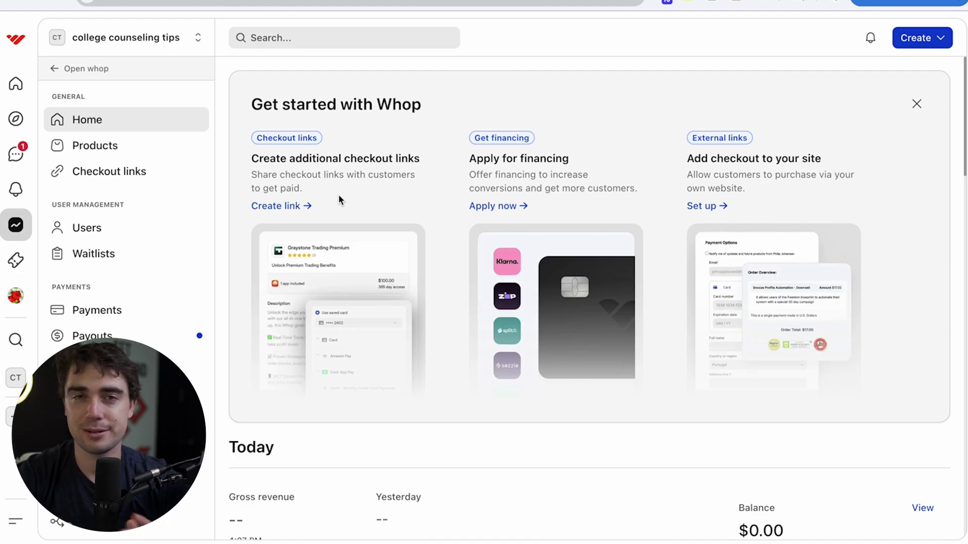
scroll(373, 227, "down", 7)
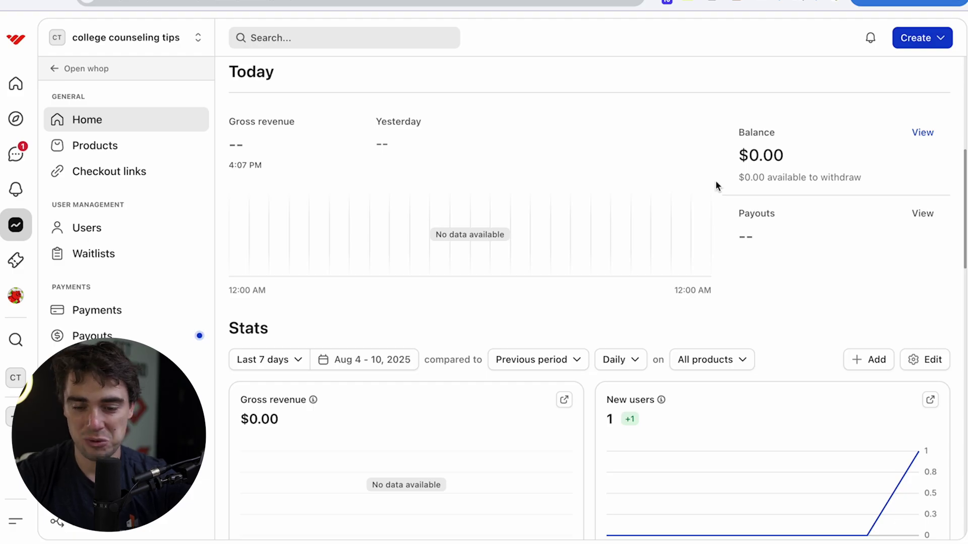
scroll(779, 206, "down", 5)
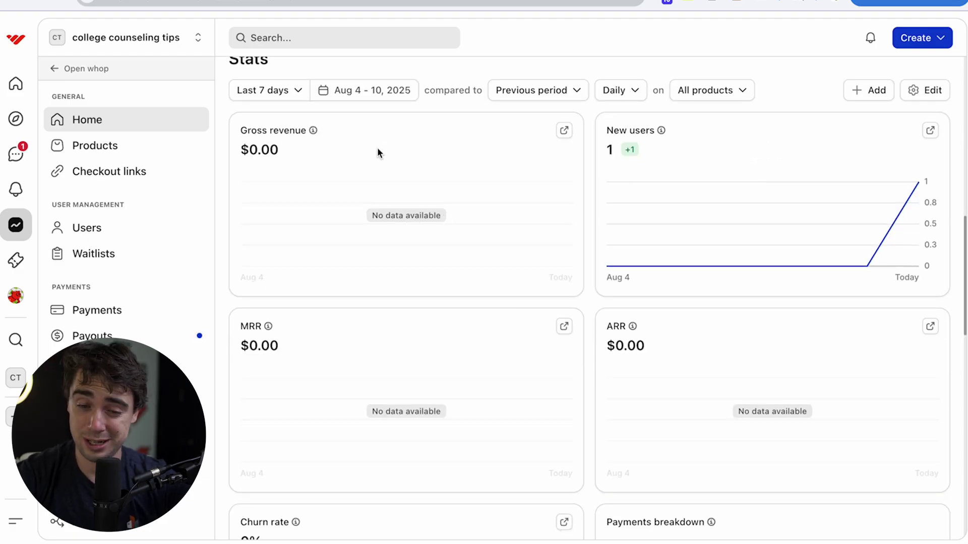
mouse_move(616, 224)
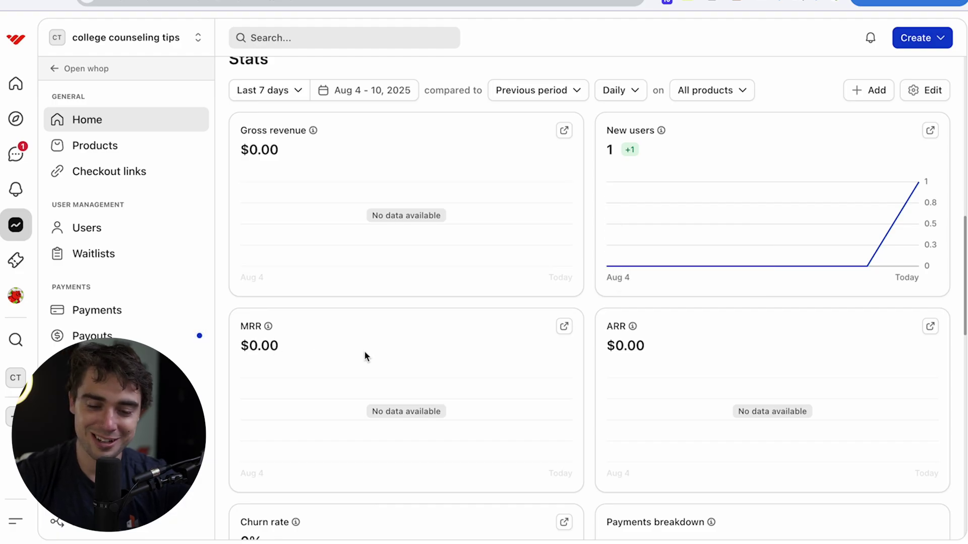
scroll(600, 345, "down", 3)
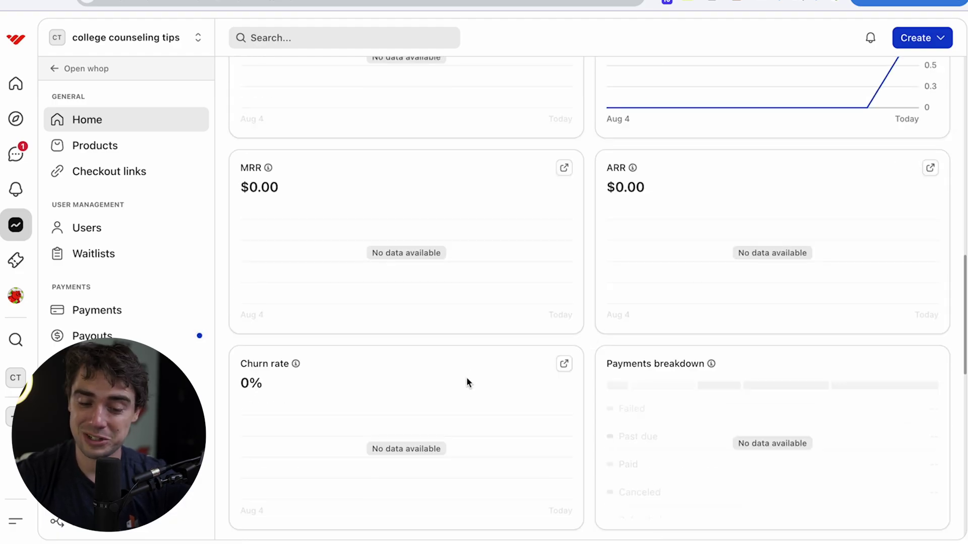
scroll(467, 379, "down", 4)
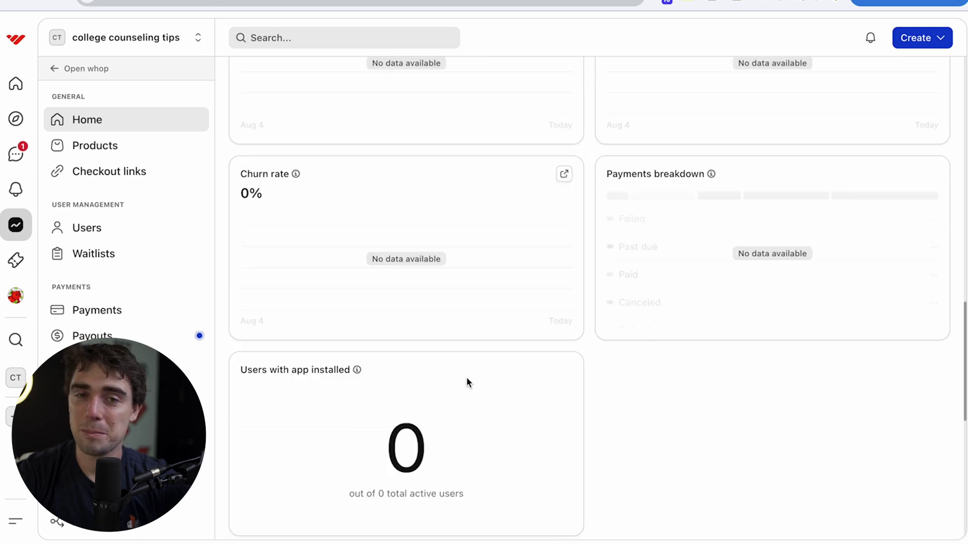
scroll(467, 383, "up", 1)
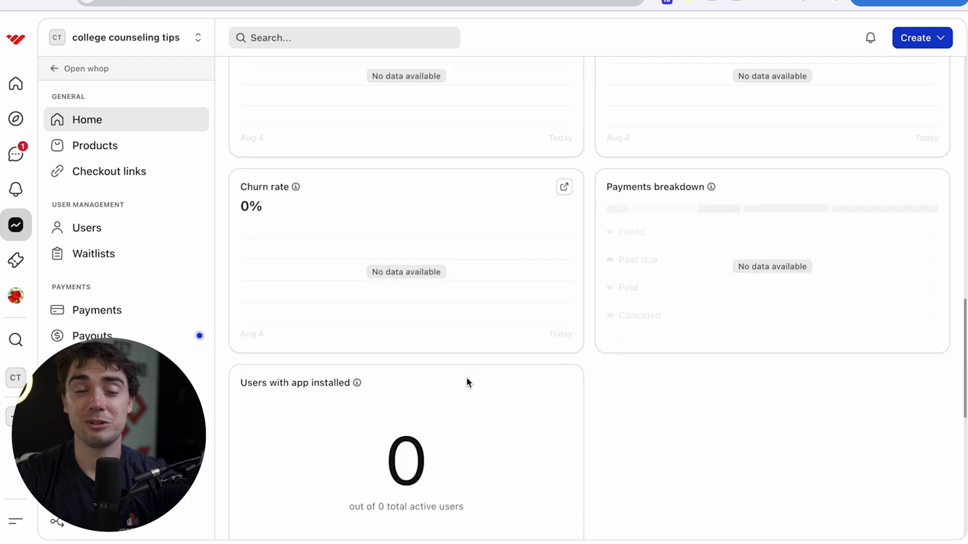